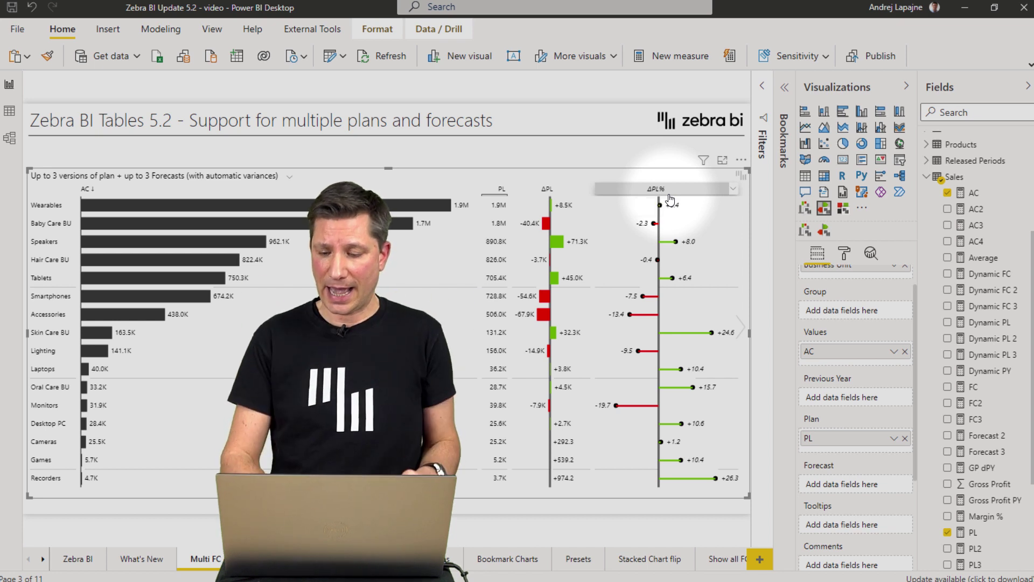
- Add the FC, FC2 and FC3 measures from the Sales table to the table visual's Forecast field
{"action": "scroll", "coordinate": [979, 422], "scroll_direction": "down", "scroll_amount": 1}
{"action": "scroll", "coordinate": [979, 421], "scroll_direction": "down", "scroll_amount": 1}
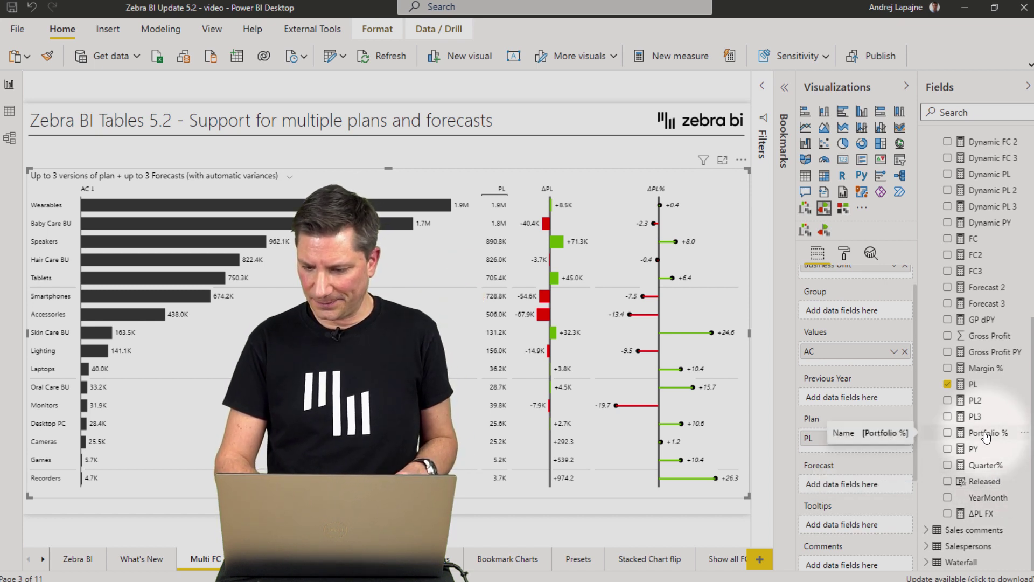
{"action": "left_click_drag", "start_coordinate": [977, 244], "coordinate": [860, 490]}
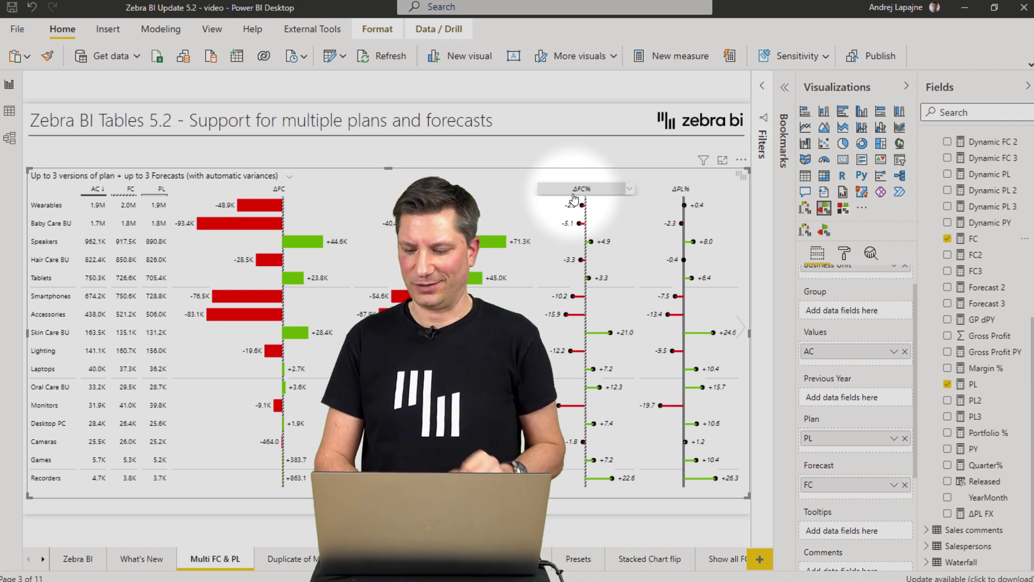
{"action": "left_click_drag", "start_coordinate": [976, 254], "coordinate": [857, 491]}
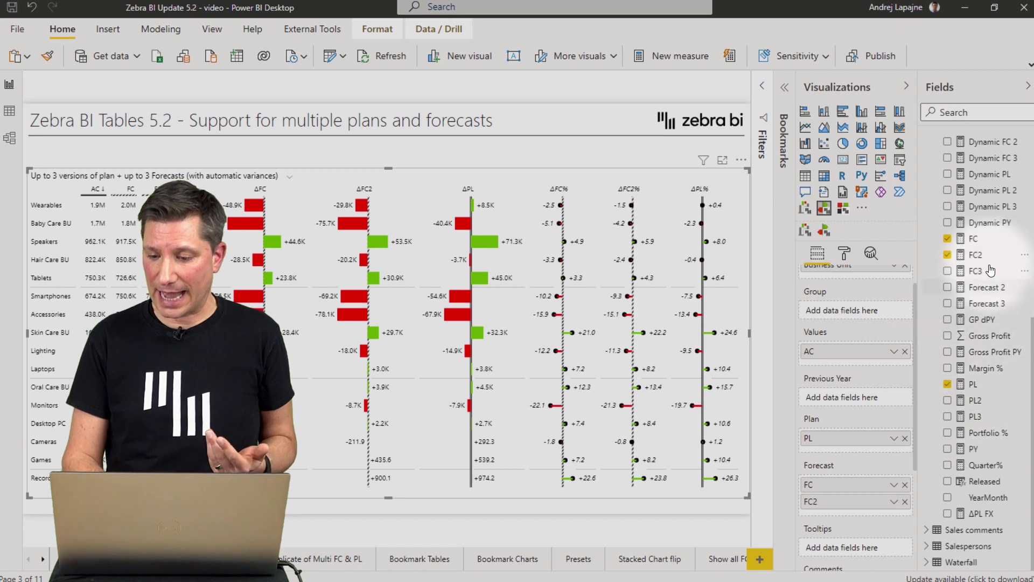
{"action": "left_click_drag", "start_coordinate": [976, 271], "coordinate": [874, 510]}
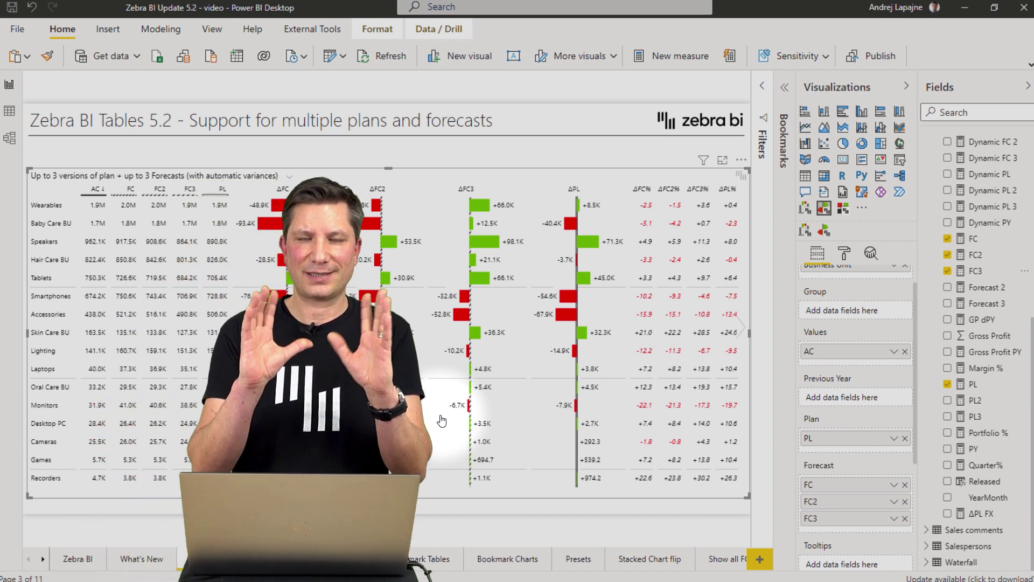
- Move the FC3 column ahead of FC2 in the table visual and return it to its place after FC2
{"action": "left_click", "coordinate": [98, 231]}
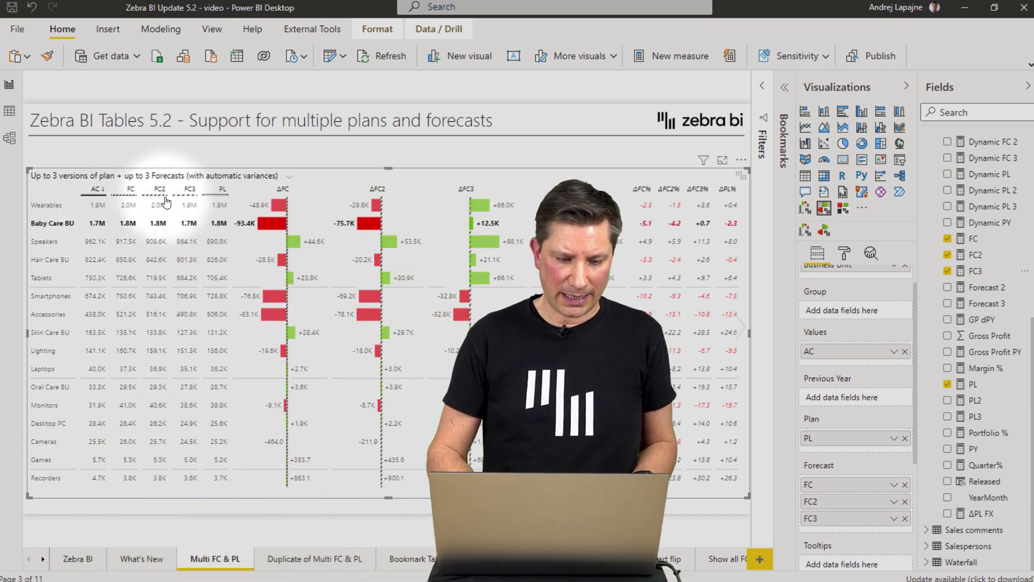
{"action": "left_click_drag", "start_coordinate": [190, 189], "coordinate": [158, 193]}
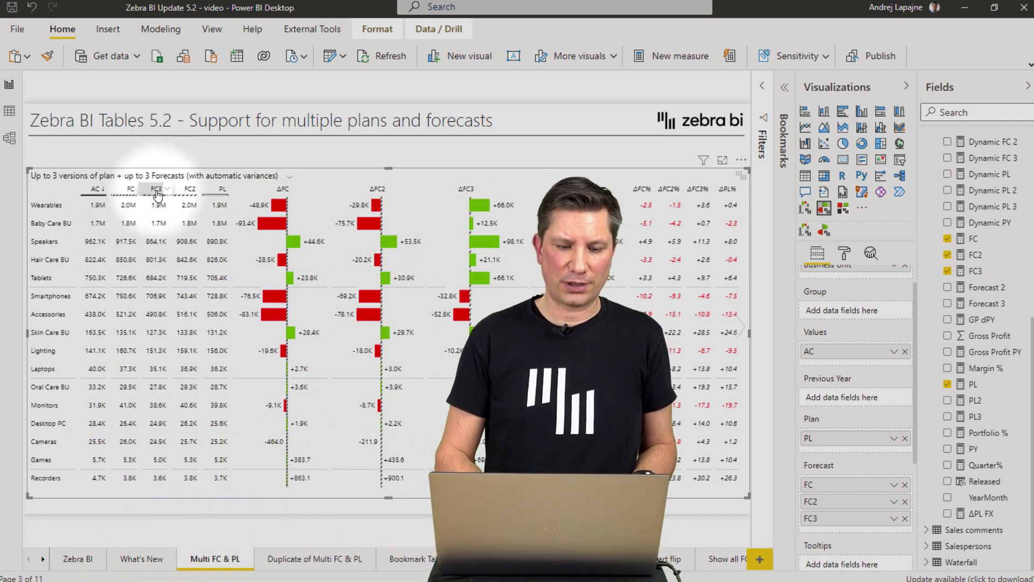
{"action": "left_click_drag", "start_coordinate": [158, 194], "coordinate": [188, 194]}
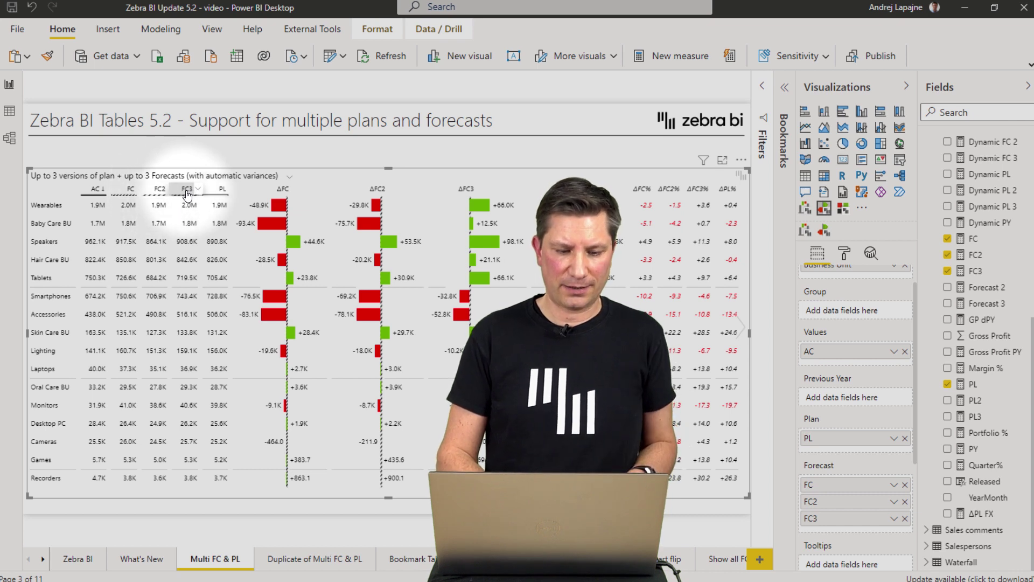
- Show the FC, FC2 and FC3 columns as bar charts and view the Wearables row's details
{"action": "left_click", "coordinate": [136, 192]}
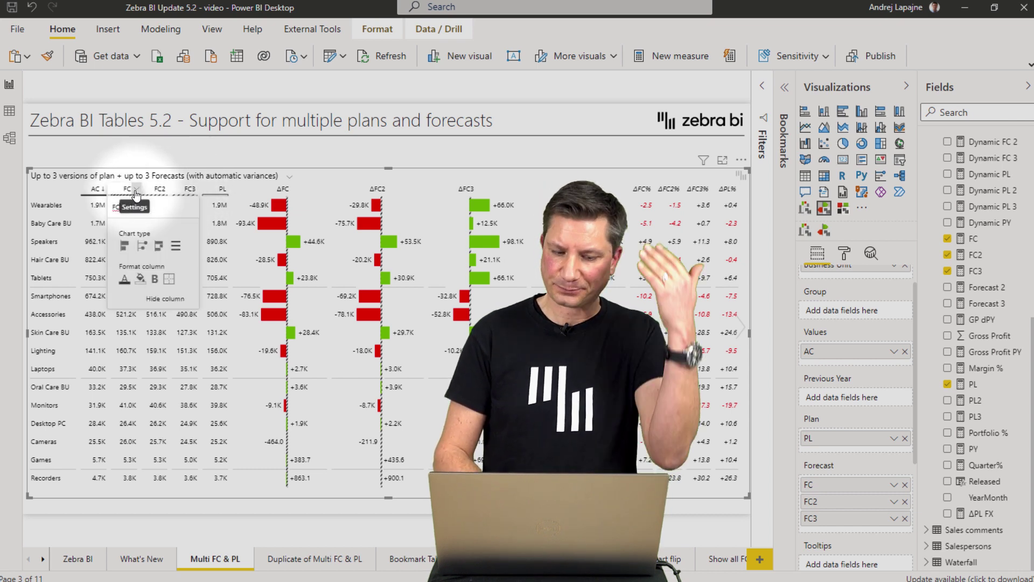
{"action": "left_click", "coordinate": [124, 246]}
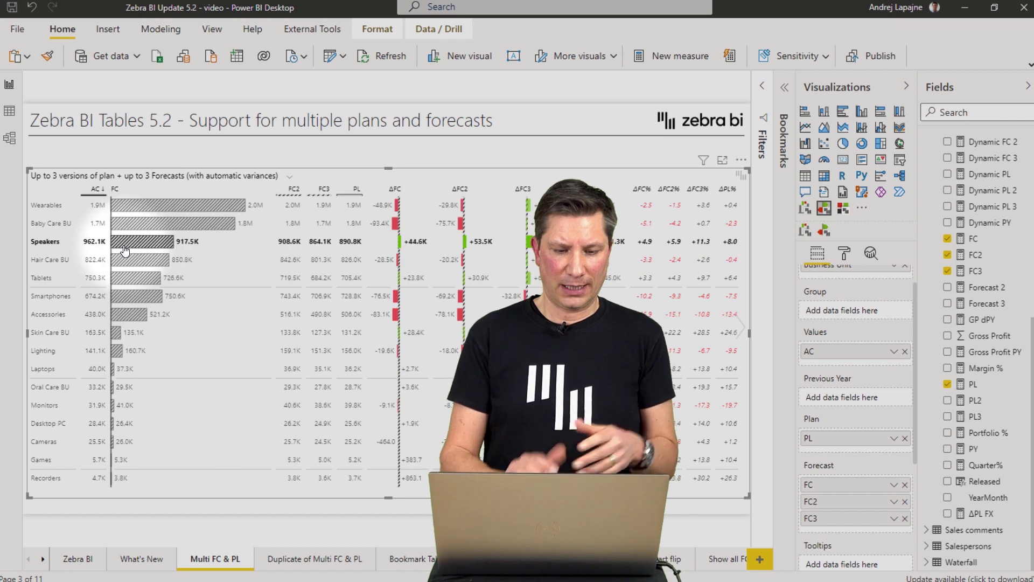
{"action": "left_click", "coordinate": [294, 192]}
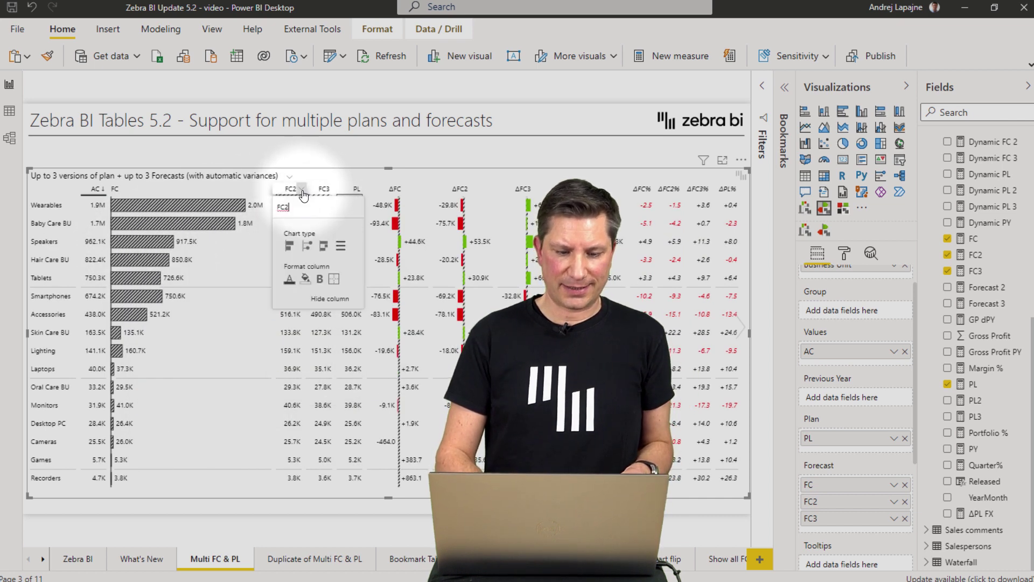
{"action": "left_click", "coordinate": [290, 246]}
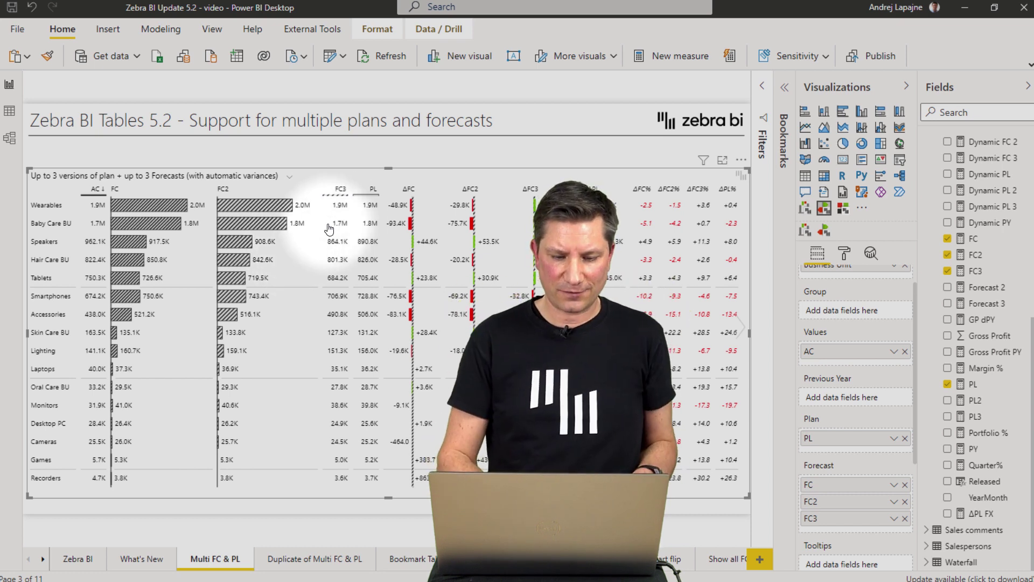
{"action": "left_click", "coordinate": [348, 191]}
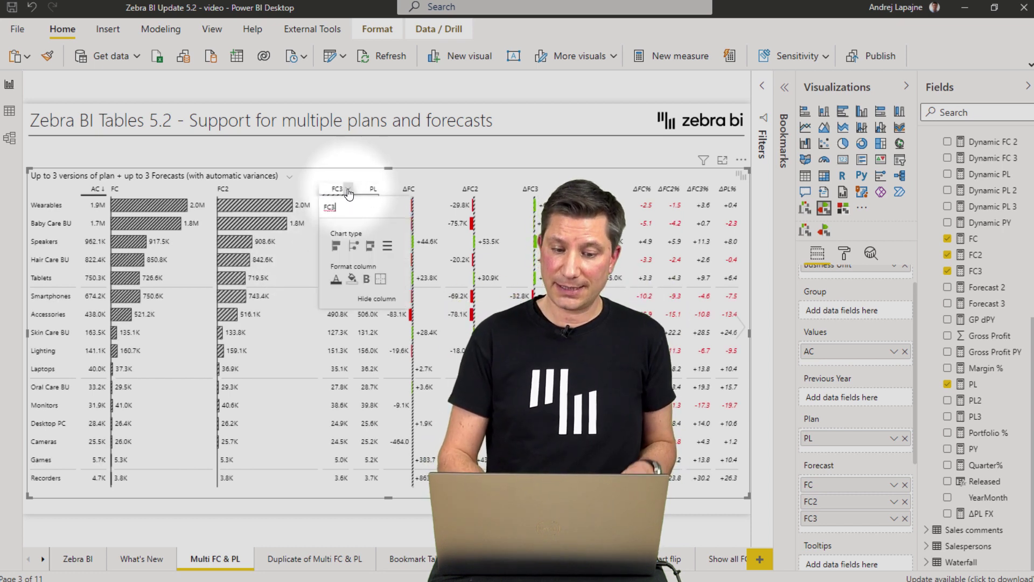
{"action": "left_click", "coordinate": [336, 247]}
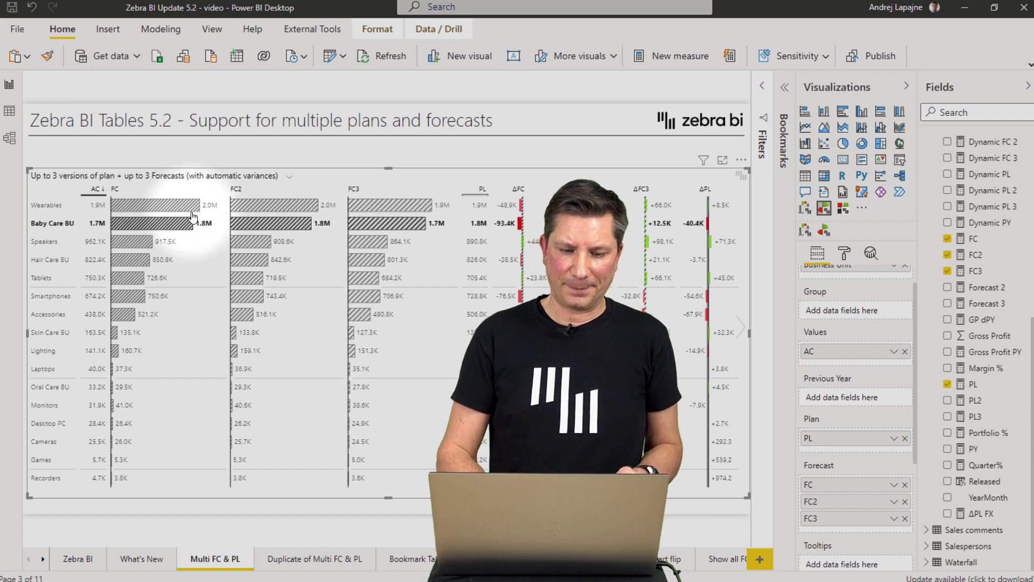
{"action": "mouse_move", "coordinate": [185, 214]}
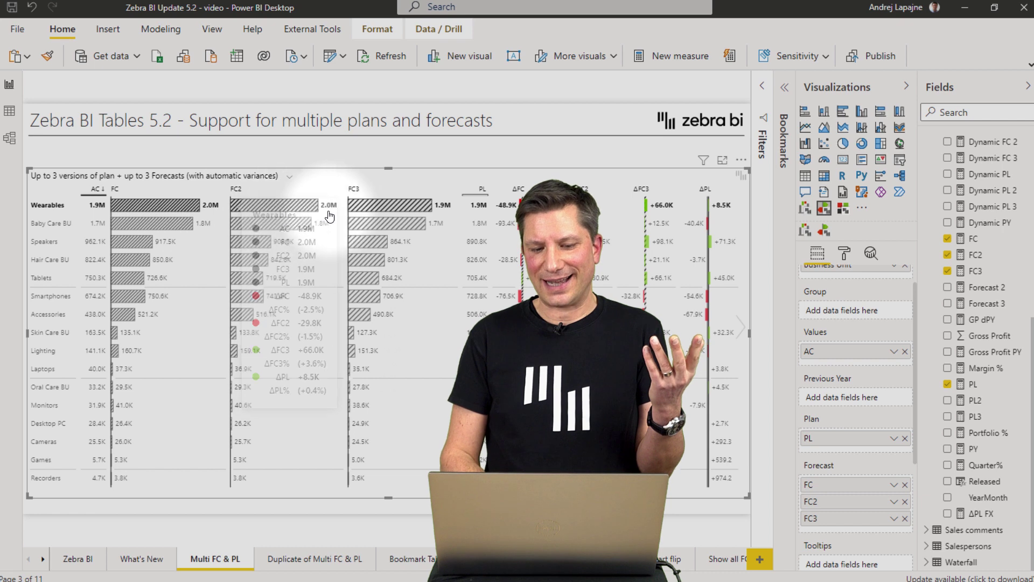
{"action": "mouse_move", "coordinate": [386, 211]}
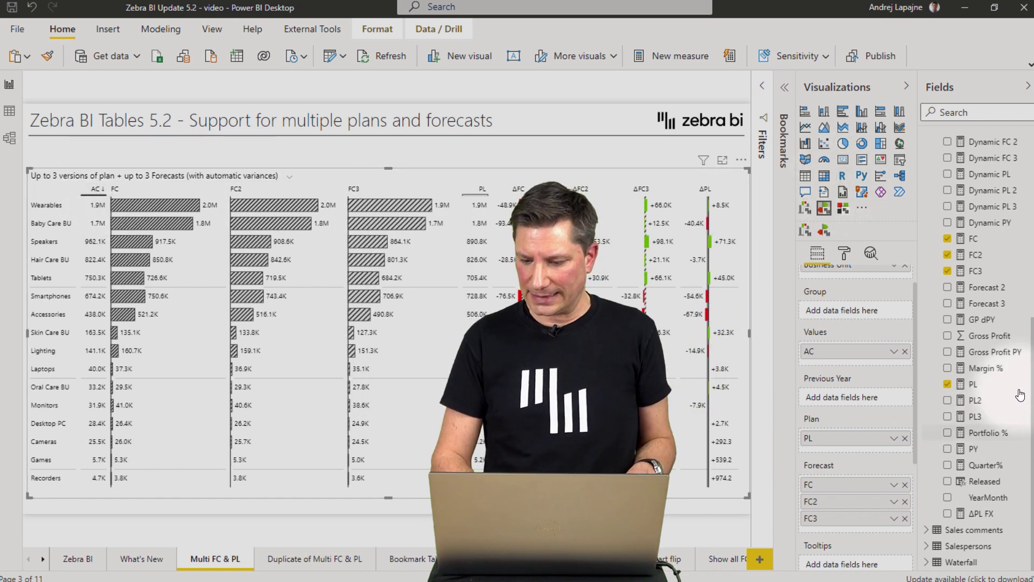
- Add the PL2 measure to the Plan field and show the FC3 and FC2 columns as plain numbers instead of bars
{"action": "left_click_drag", "start_coordinate": [993, 405], "coordinate": [869, 446]}
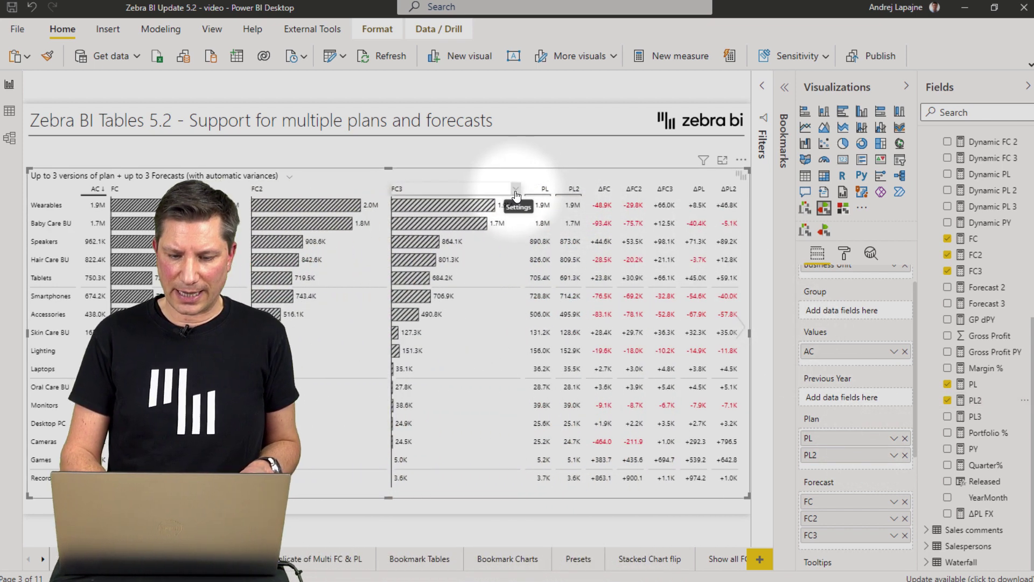
{"action": "left_click", "coordinate": [515, 195]}
{"action": "left_click", "coordinate": [459, 253]}
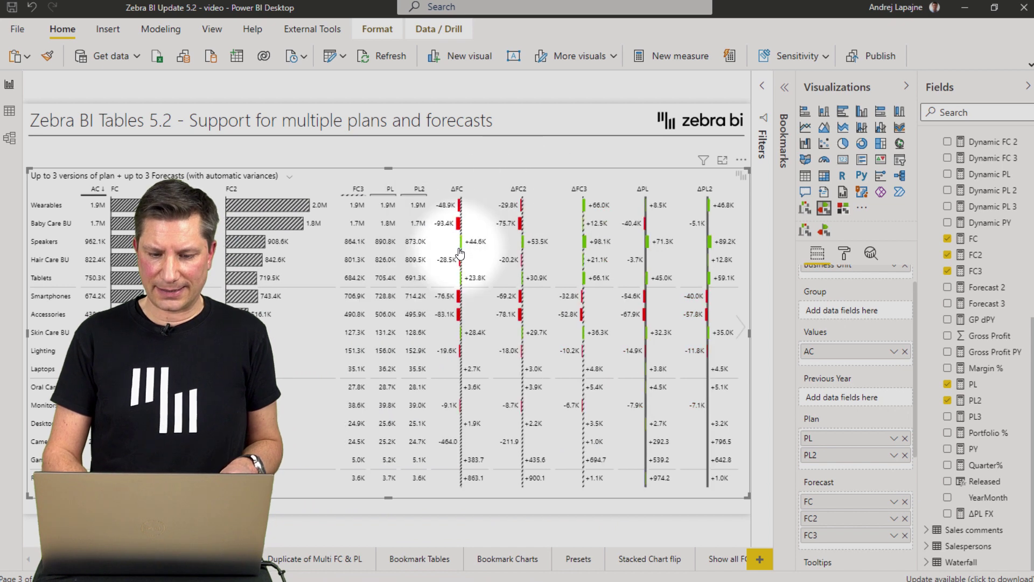
{"action": "left_click", "coordinate": [330, 192]}
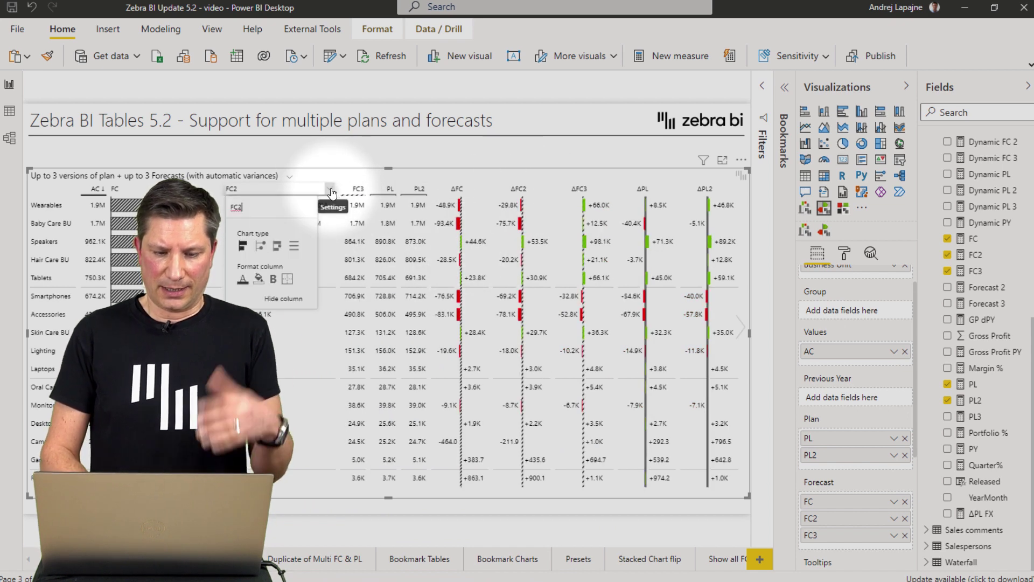
{"action": "left_click", "coordinate": [294, 246]}
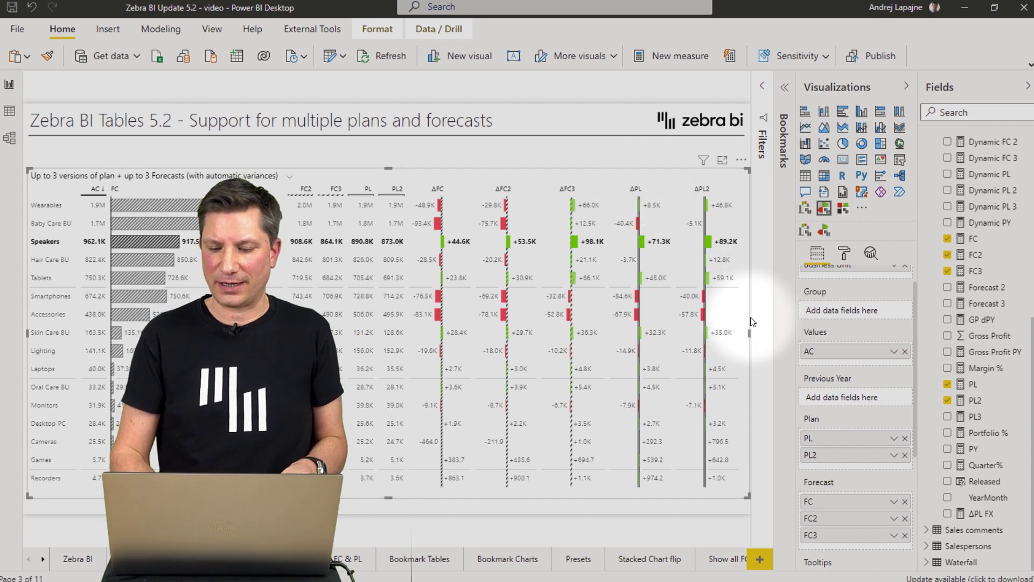
- Cycle the multi-forecast table visual through its next two layouts
{"action": "left_click", "coordinate": [741, 332]}
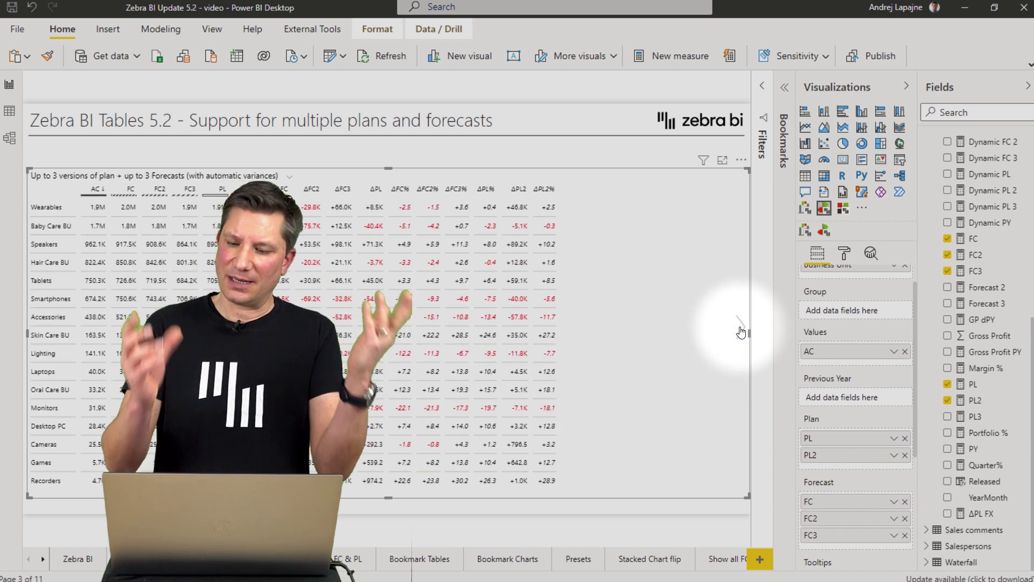
{"action": "left_click", "coordinate": [741, 332]}
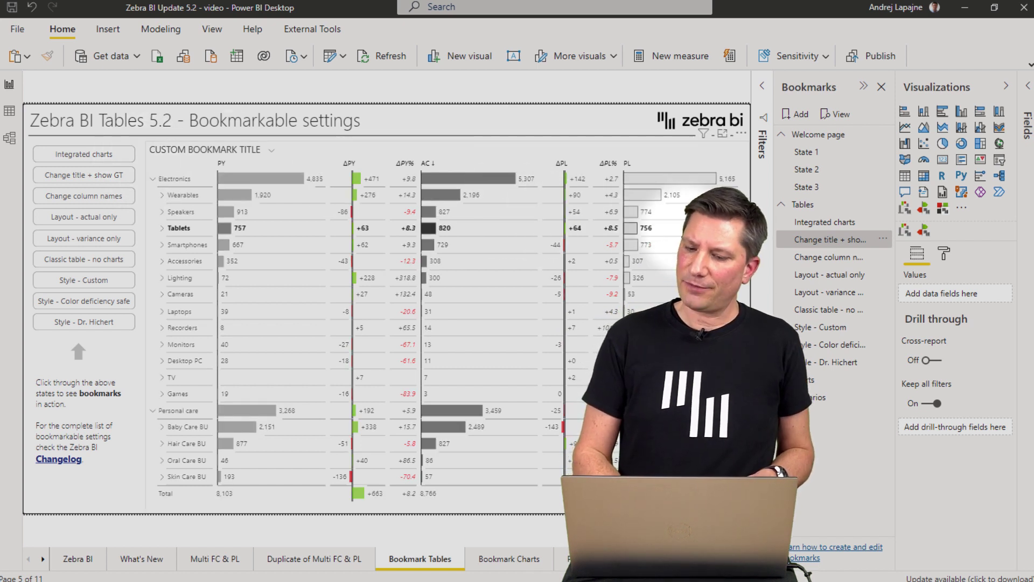
- On the Bookmark Tables page, apply the bookmarks Change title + show GT, Integrated charts, Change title + show GT again, and Change column names
{"action": "left_click", "coordinate": [807, 245]}
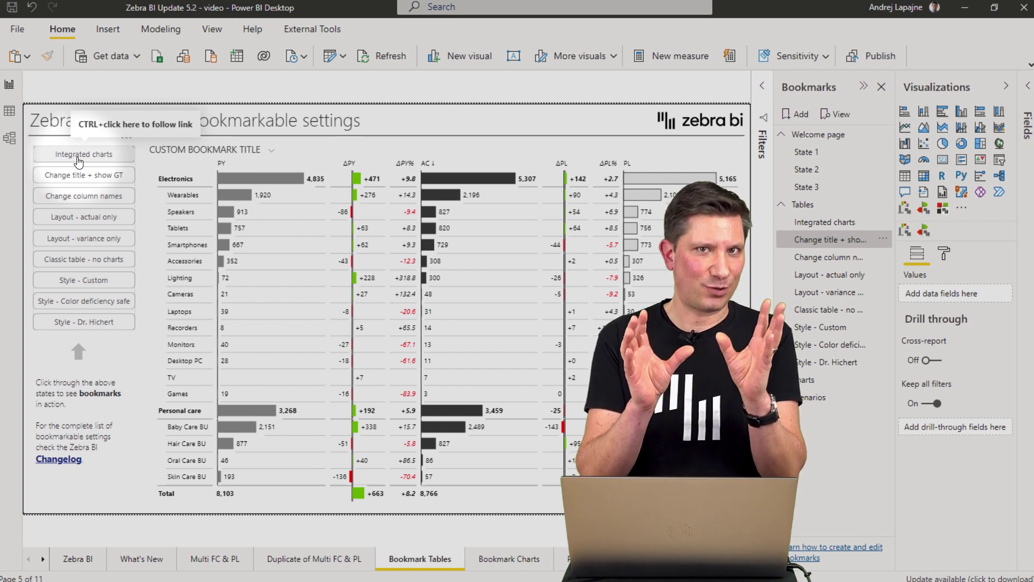
{"action": "left_click", "coordinate": [96, 159]}
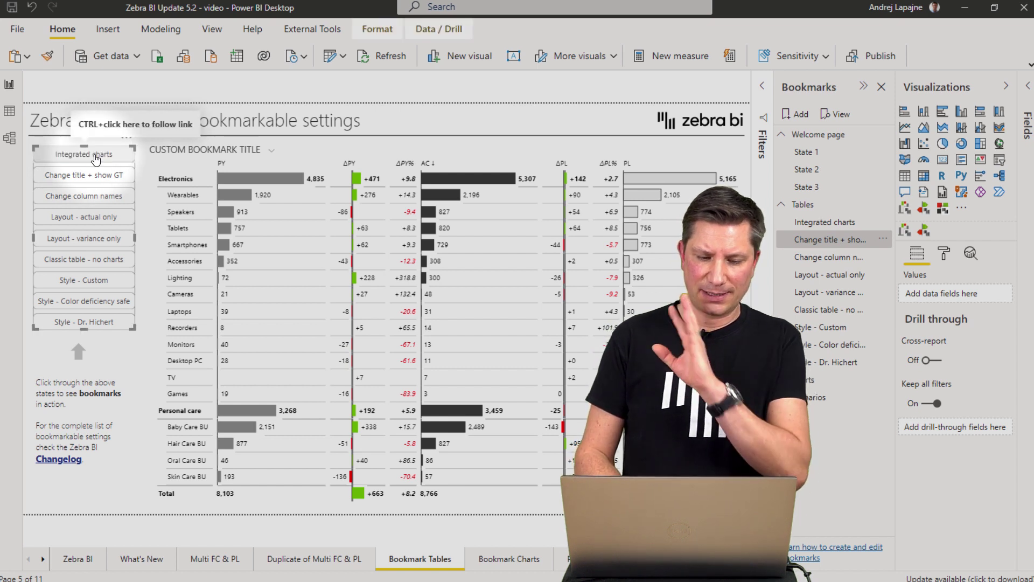
{"action": "left_click", "coordinate": [96, 160], "text": "ctrl"}
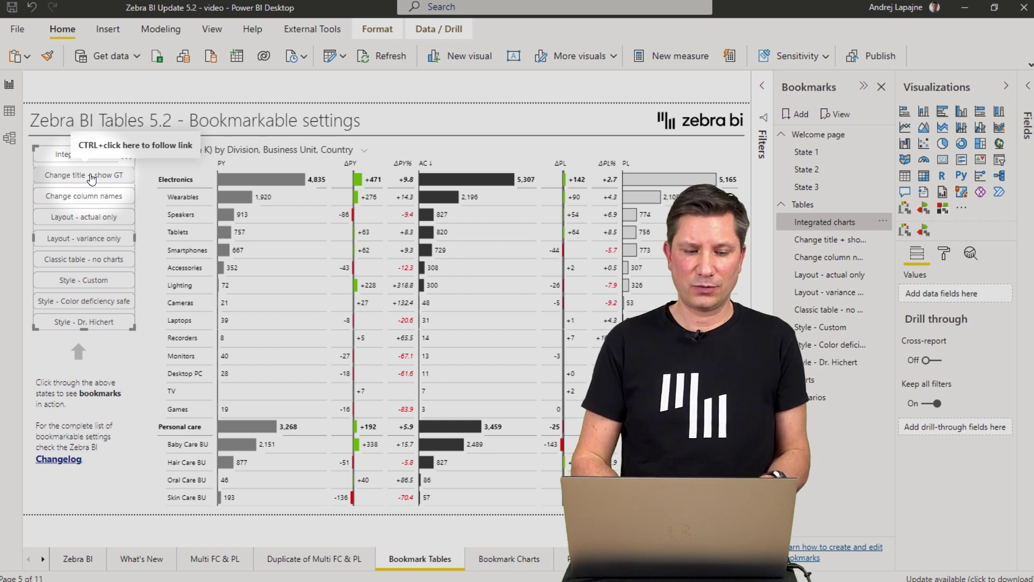
{"action": "left_click", "coordinate": [91, 179], "text": "ctrl"}
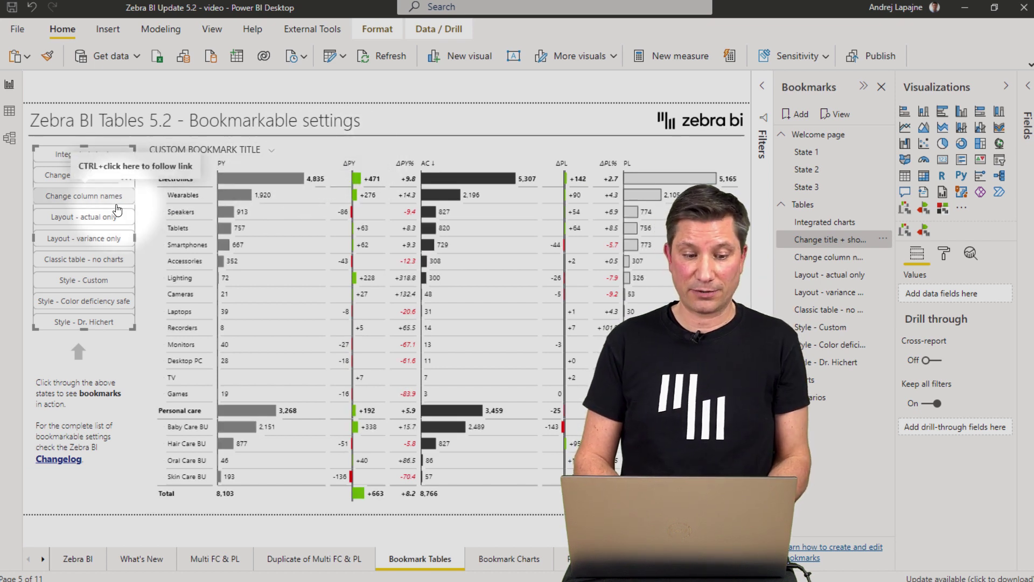
{"action": "left_click", "coordinate": [96, 197], "text": "ctrl"}
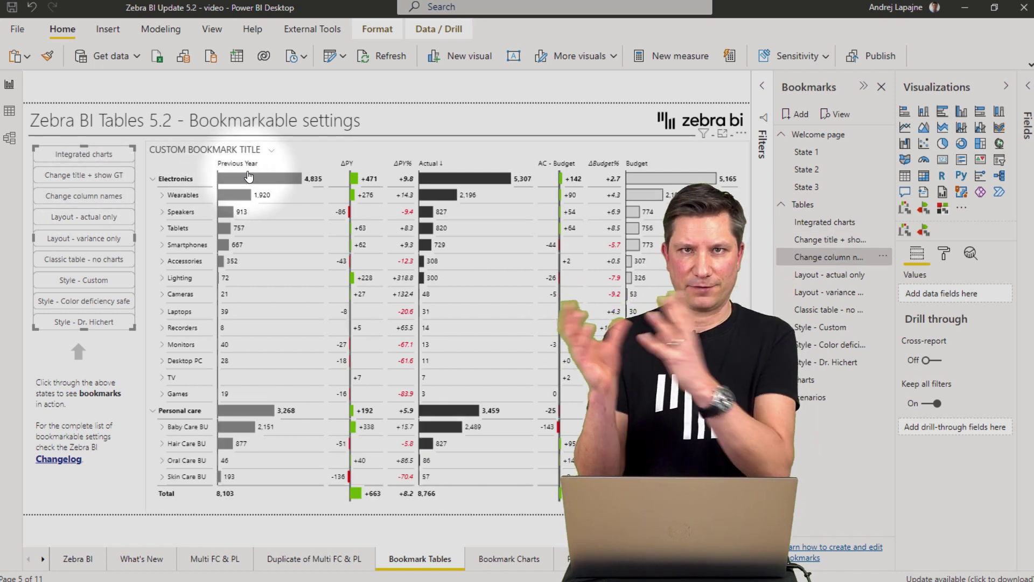
- Apply the table layout bookmarks Layout - actual only, Layout - variance only and Classic table - no charts in turn
{"action": "left_click", "coordinate": [103, 223], "text": "ctrl"}
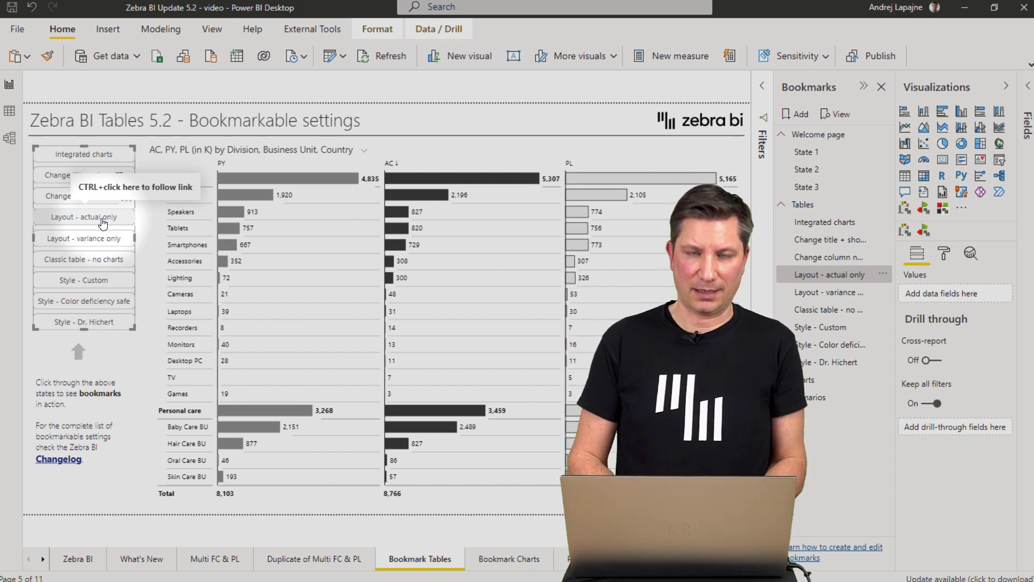
{"action": "left_click", "coordinate": [84, 243], "text": "ctrl"}
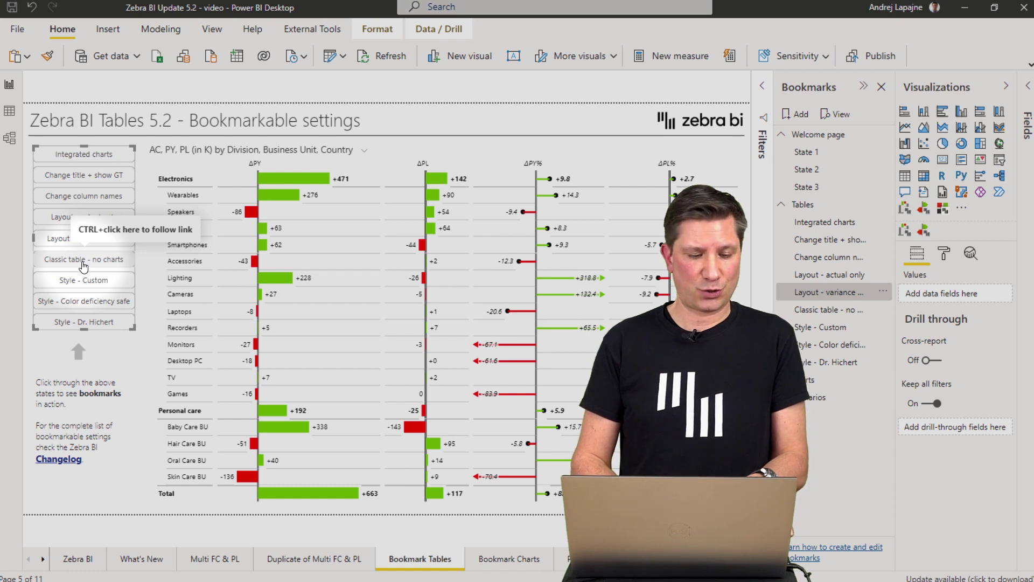
{"action": "left_click", "coordinate": [83, 264], "text": "ctrl"}
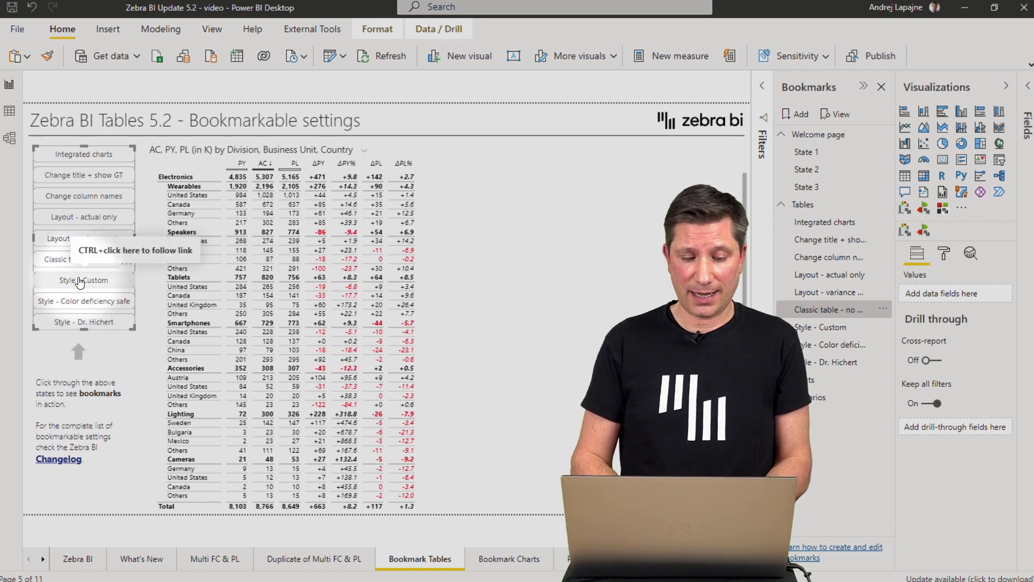
- Apply the style bookmarks Style - Custom, Style - Color deficiency safe and Style - Dr. Hichert to the table in turn
{"action": "left_click", "coordinate": [80, 282], "text": "ctrl"}
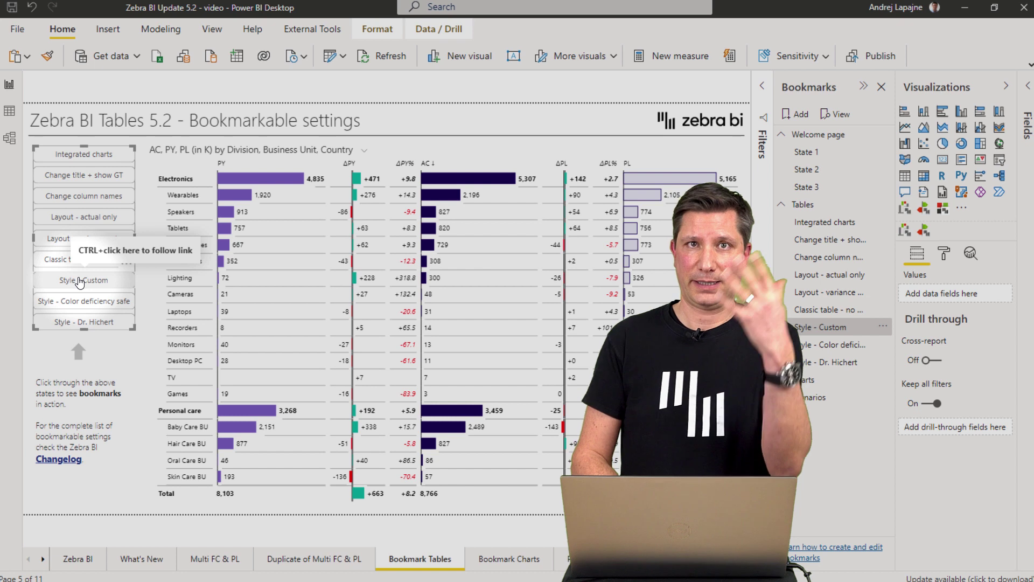
{"action": "left_click", "coordinate": [93, 305], "text": "ctrl"}
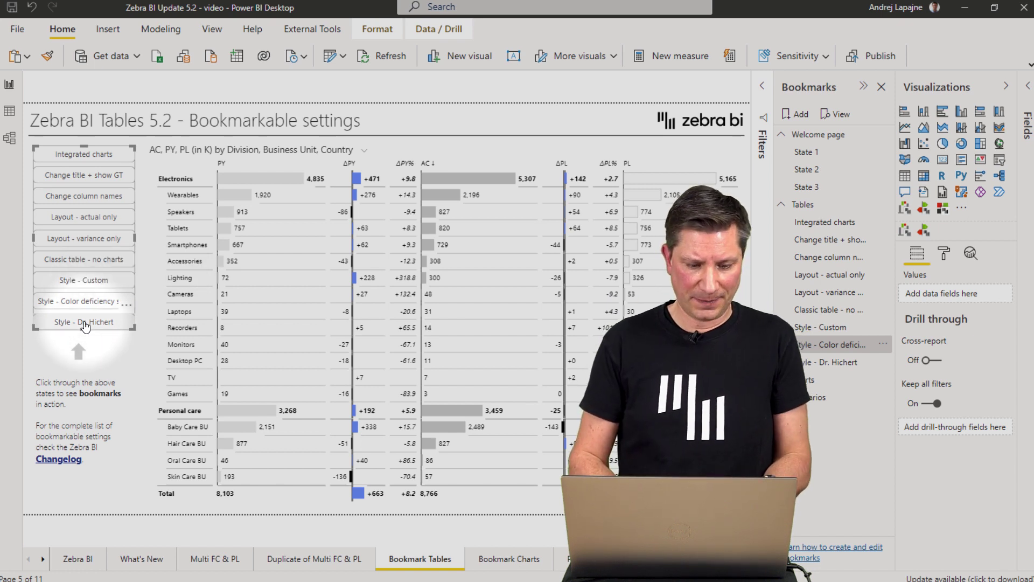
{"action": "left_click", "coordinate": [84, 326], "text": "ctrl"}
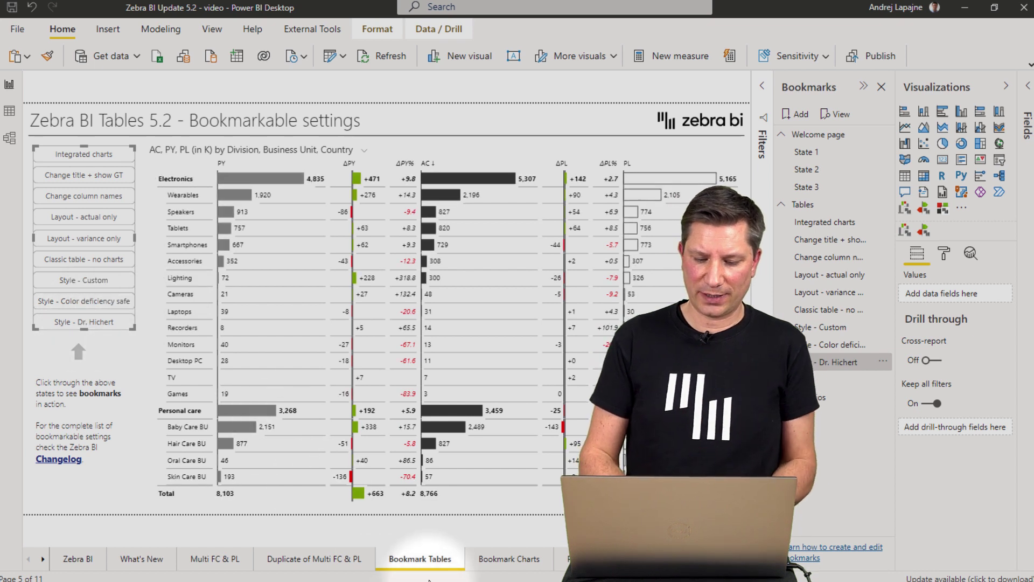
- On the Bookmark Charts page, apply the "Keep it simple!" bookmark followed by "Hit me, I'm a pro!"
{"action": "left_click", "coordinate": [506, 559]}
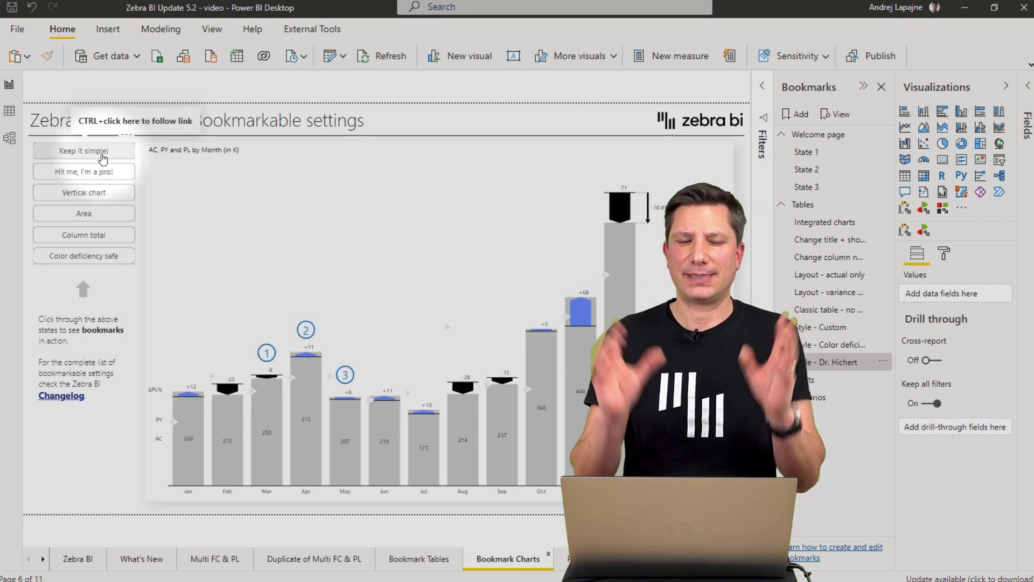
{"action": "left_click", "coordinate": [94, 157], "text": "ctrl"}
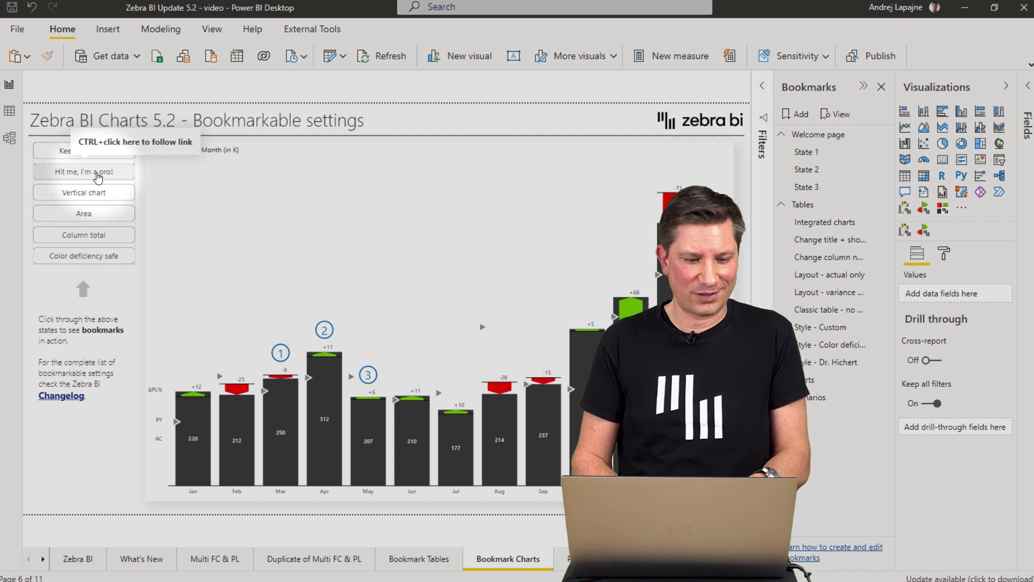
{"action": "left_click", "coordinate": [97, 173], "text": "ctrl"}
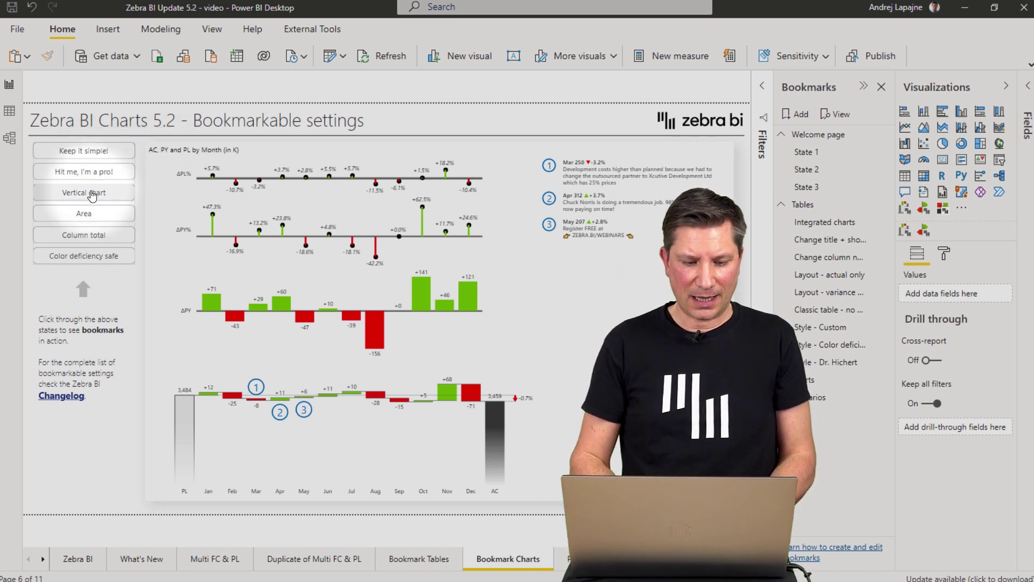
- Apply the chart bookmarks Vertical chart, Area, Column total and Color deficiency safe in turn
{"action": "left_click", "coordinate": [92, 194], "text": "ctrl"}
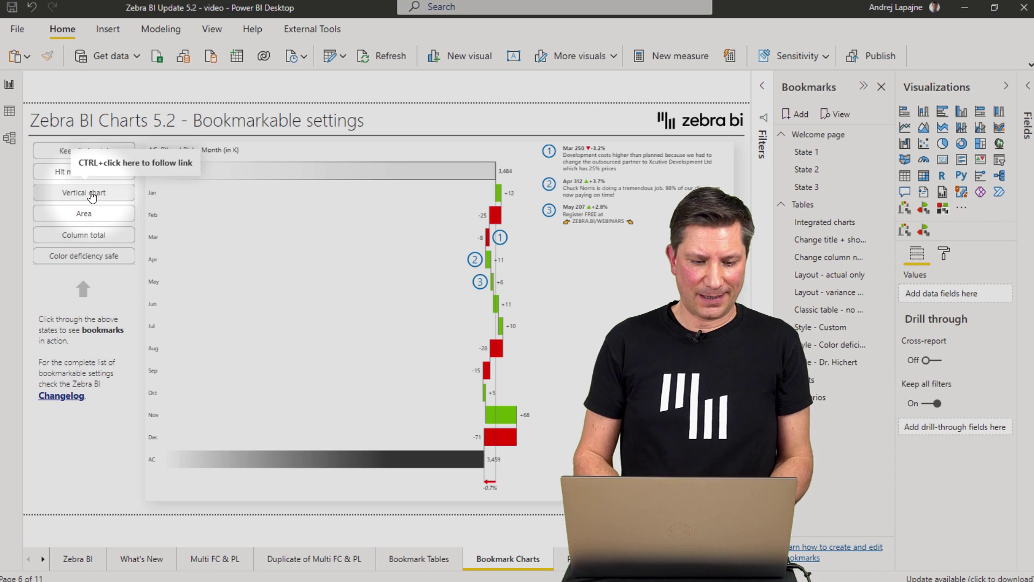
{"action": "left_click", "coordinate": [84, 216], "text": "ctrl"}
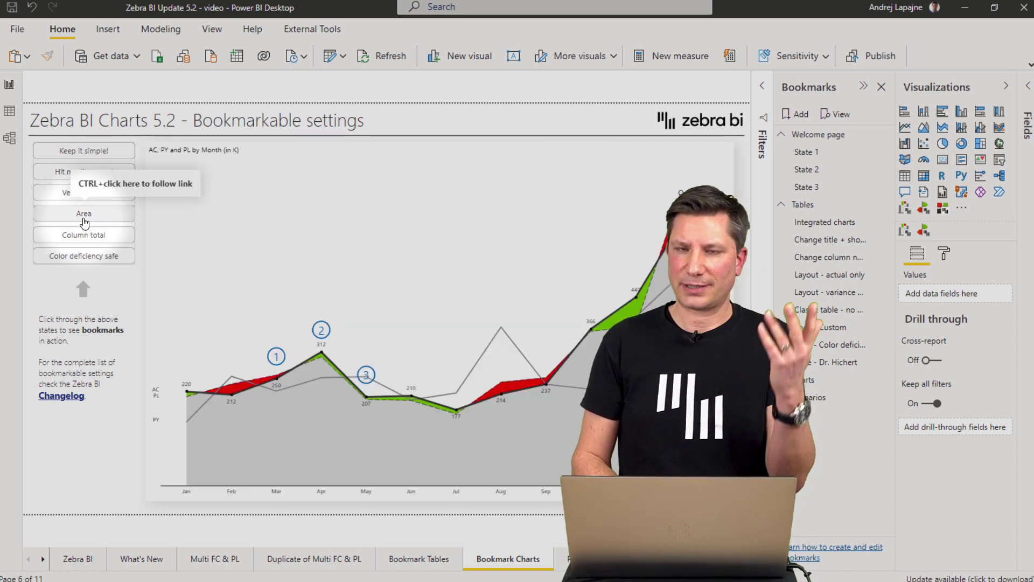
{"action": "left_click", "coordinate": [88, 238], "text": "ctrl"}
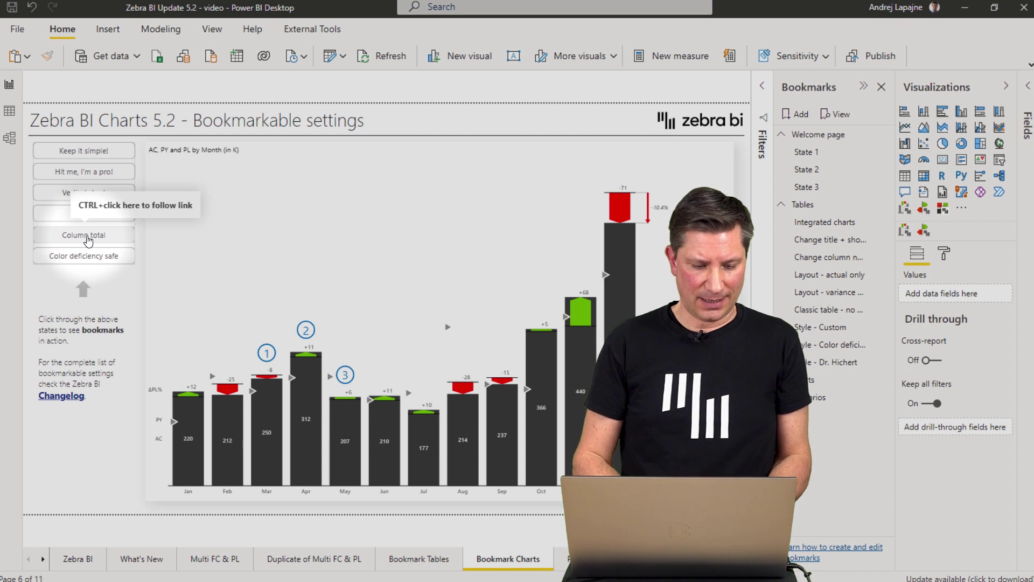
{"action": "left_click", "coordinate": [84, 263], "text": "ctrl"}
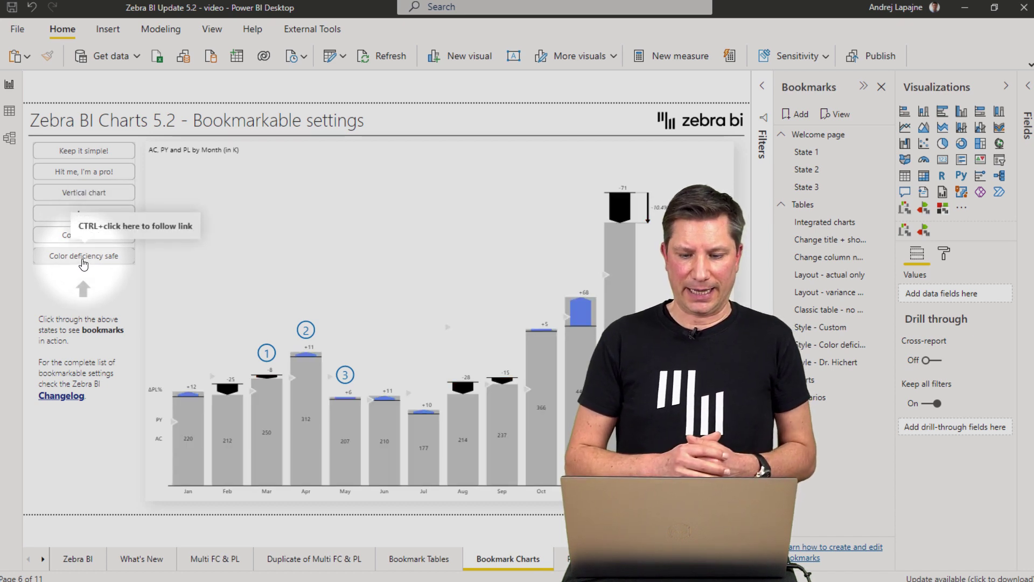
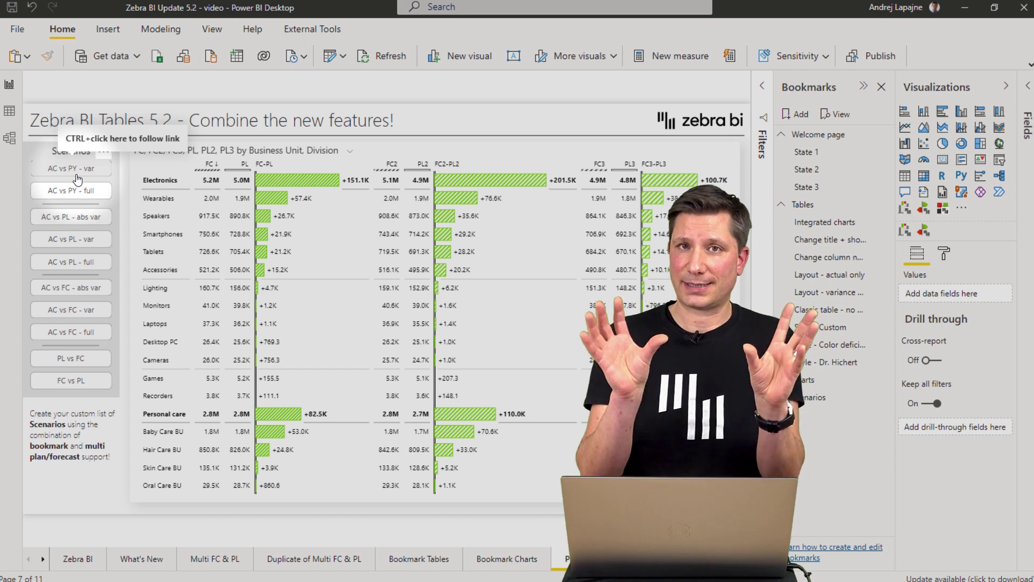
- On the Presets page, apply the scenarios AC vs PY - full, AC vs PY - var, AC vs PL - abs var, AC vs PL - var and AC vs PL - full
{"action": "left_click", "coordinate": [78, 179], "text": "ctrl"}
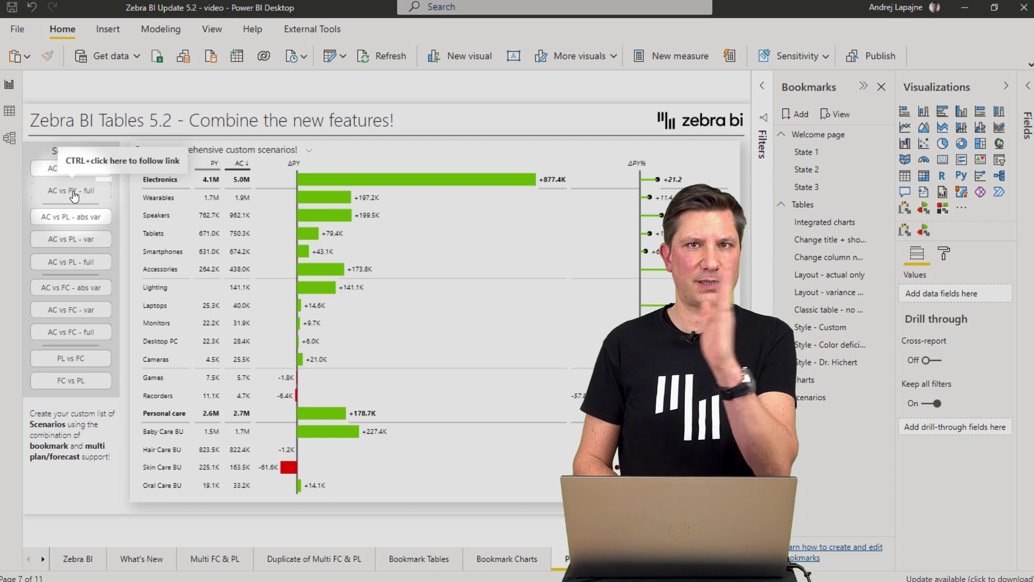
{"action": "left_click", "coordinate": [54, 170], "text": "ctrl"}
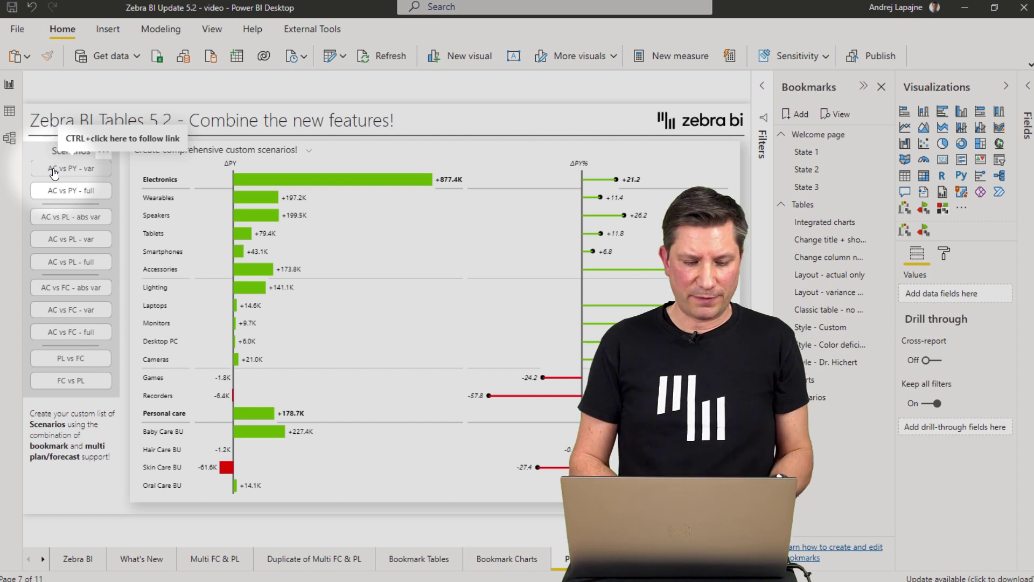
{"action": "left_click", "coordinate": [64, 224], "text": "ctrl"}
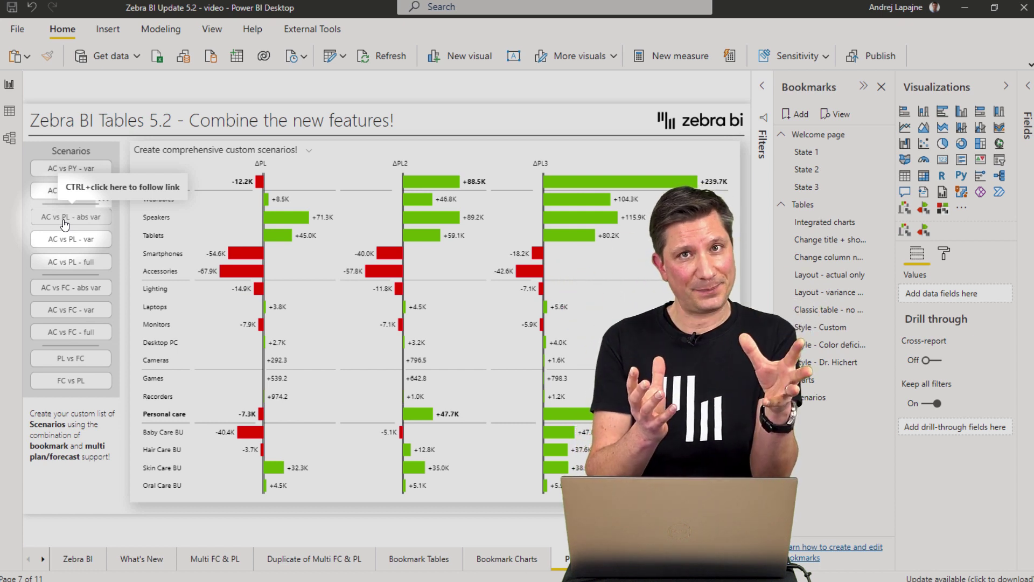
{"action": "left_click", "coordinate": [60, 245], "text": "ctrl"}
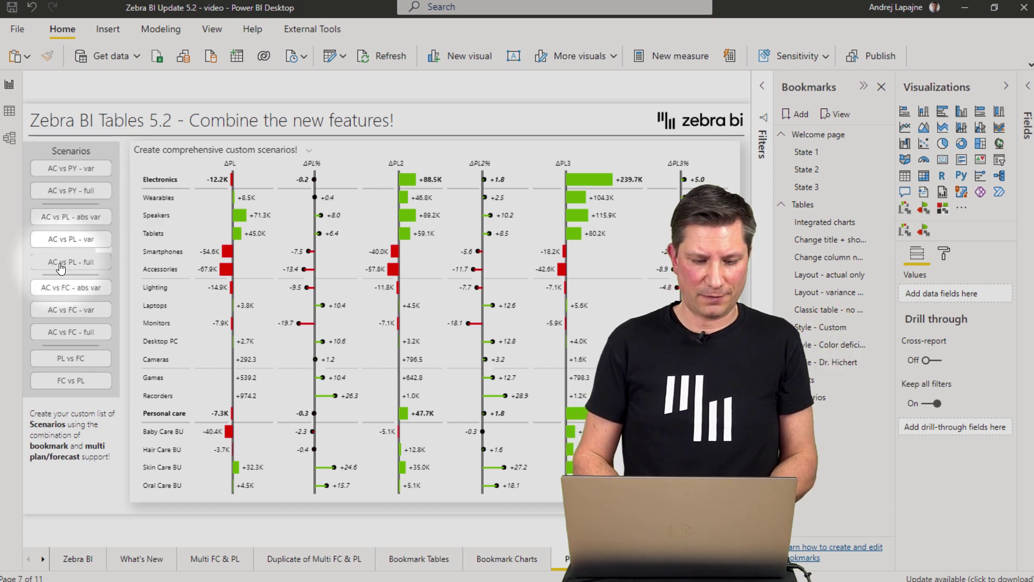
{"action": "left_click", "coordinate": [61, 265], "text": "ctrl"}
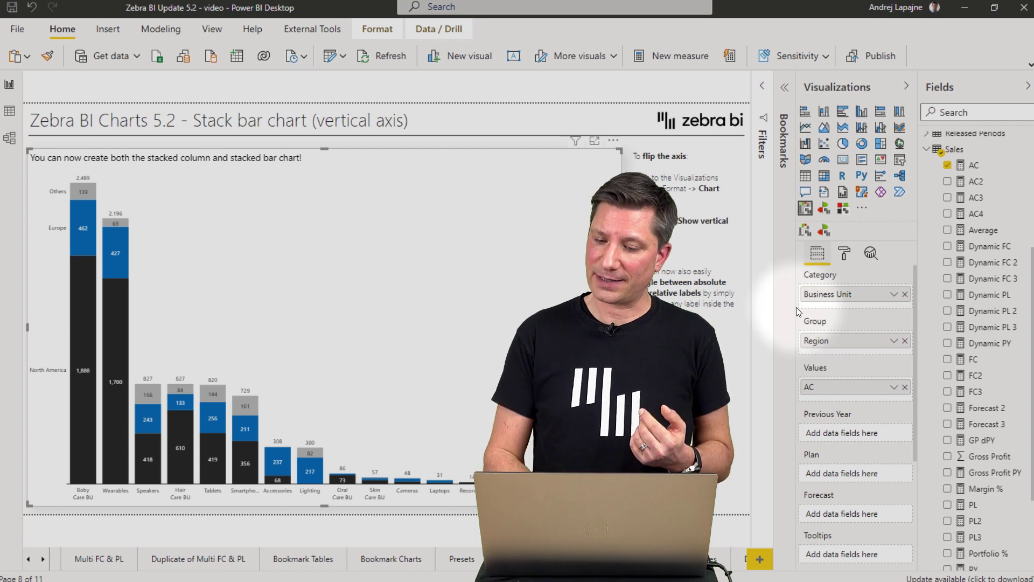
- Flip the stacked column chart to a stacked bar chart with Show vertical axis, toggling the setting off and on again
{"action": "left_click", "coordinate": [88, 477]}
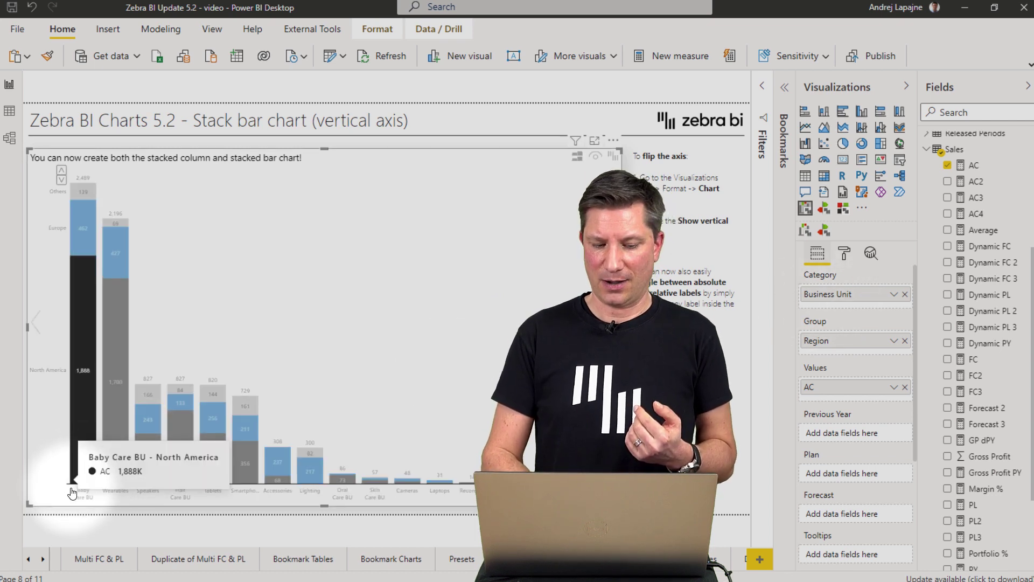
{"action": "left_click", "coordinate": [86, 478]}
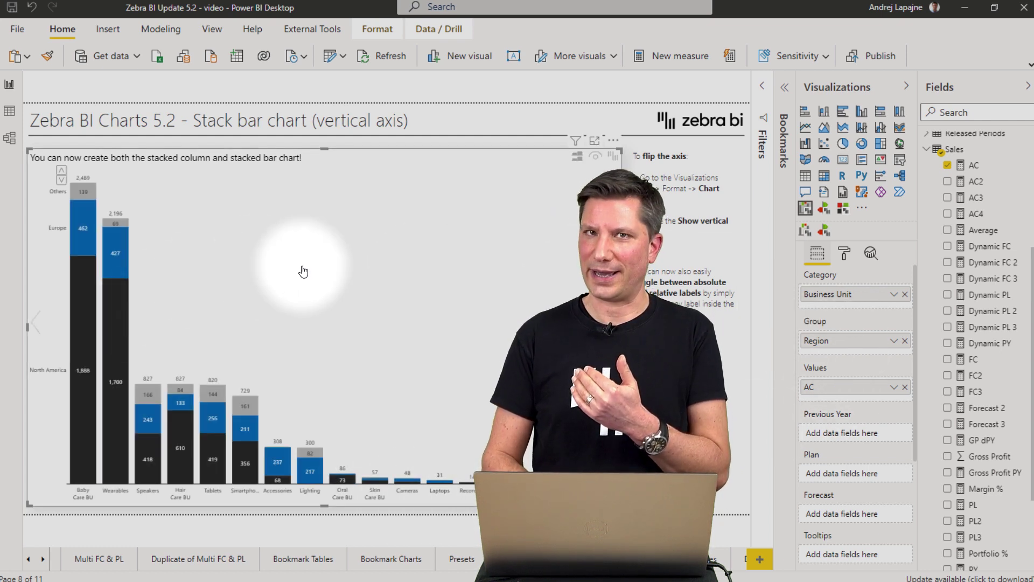
{"action": "left_click", "coordinate": [844, 253]}
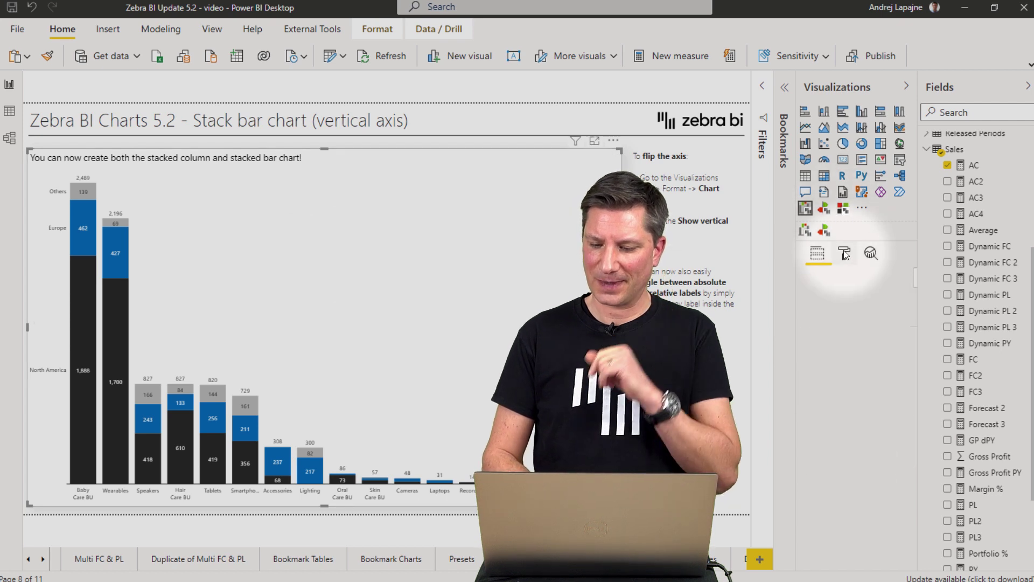
{"action": "left_click", "coordinate": [838, 329]}
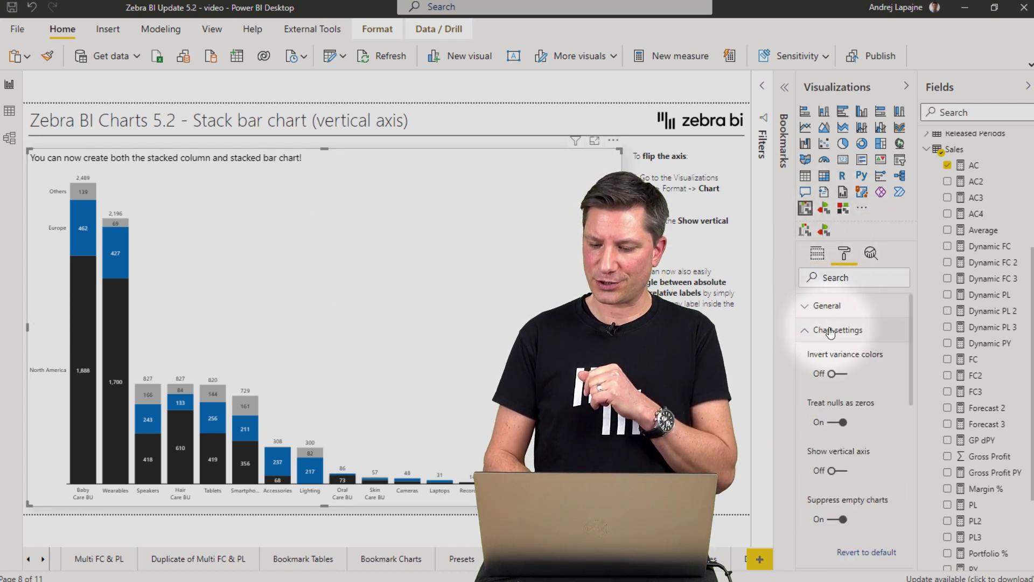
{"action": "left_click", "coordinate": [836, 472]}
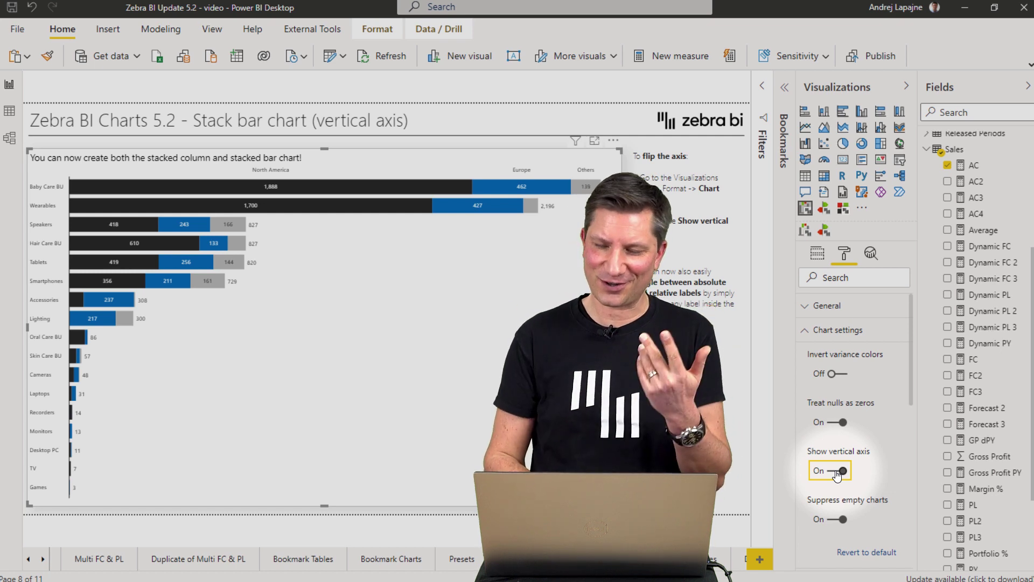
{"action": "left_click", "coordinate": [837, 472]}
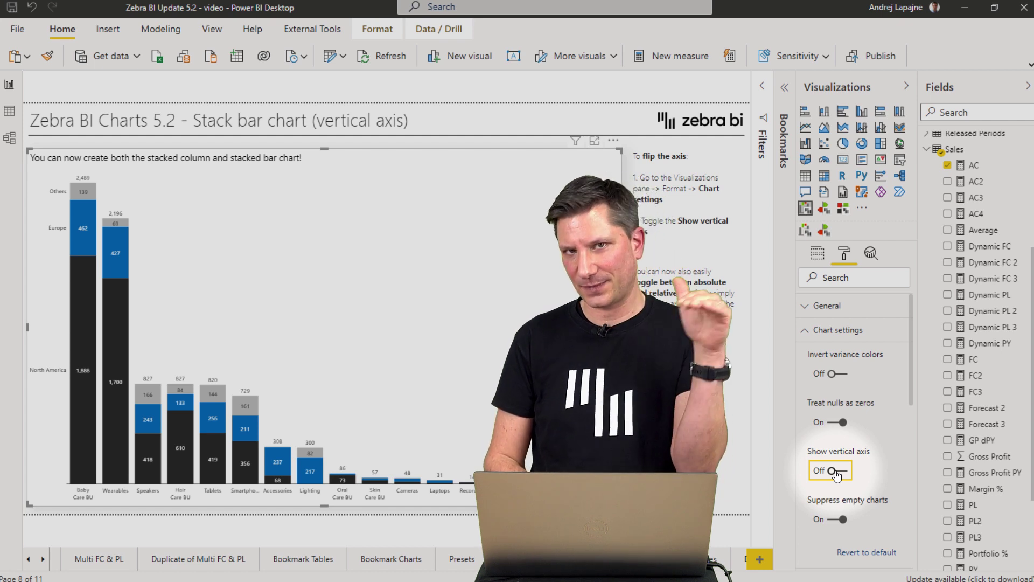
{"action": "left_click", "coordinate": [836, 472]}
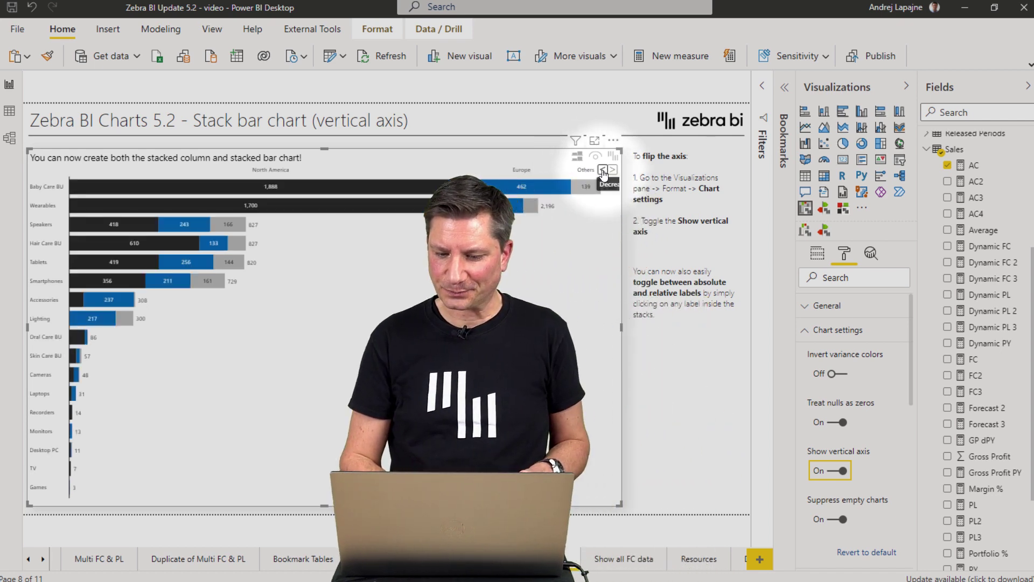
- Decrease the stacked regions to Top 1 plus Others and switch the stack labels from absolute to relative values
{"action": "left_click", "coordinate": [602, 171]}
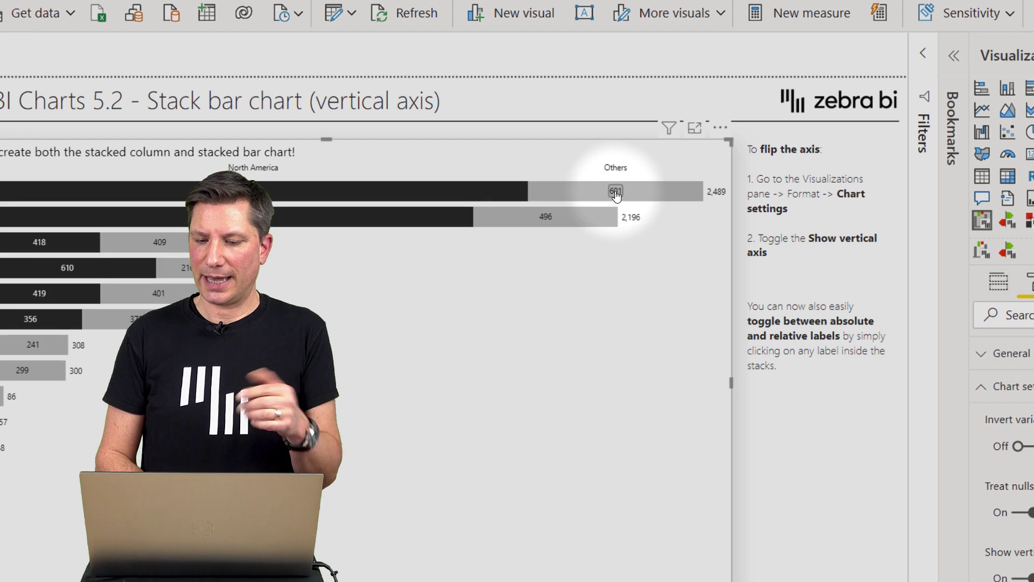
{"action": "left_click", "coordinate": [616, 192]}
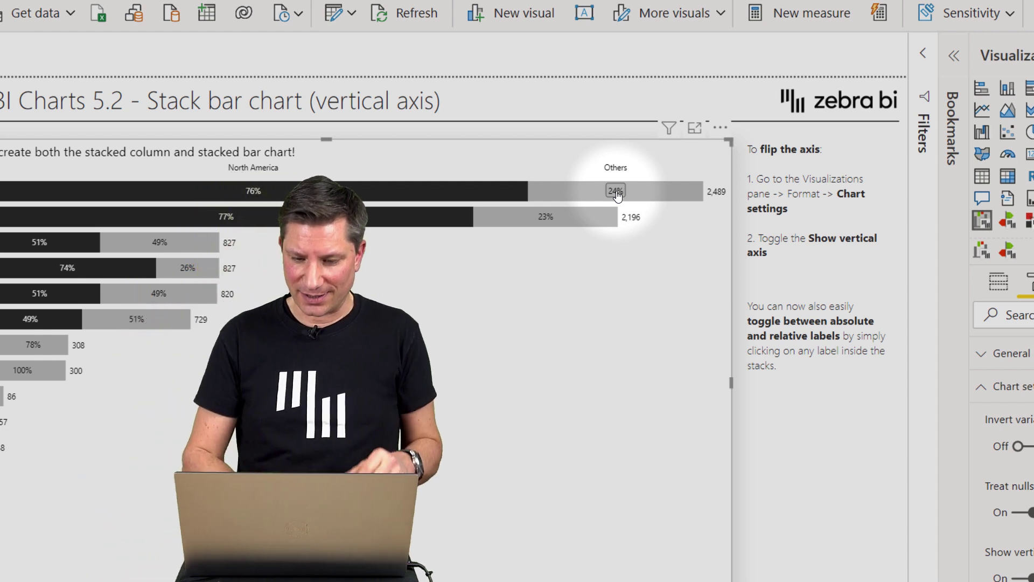
{"action": "mouse_move", "coordinate": [291, 198]}
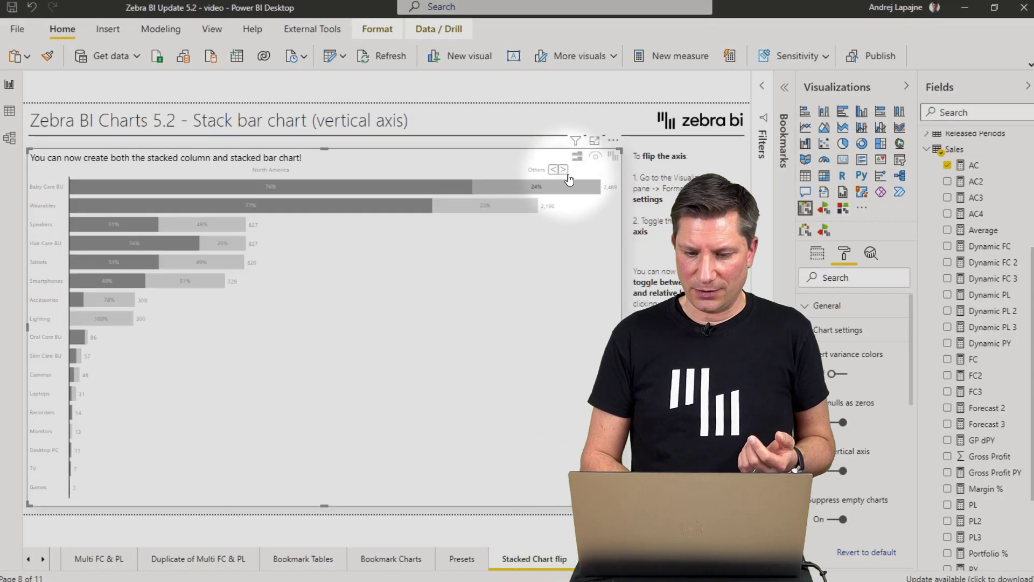
- Increase the stacked regions to North America, Europe and Asia & Pacific plus Others, and switch to small multiples and back to stacked bars
{"action": "left_click", "coordinate": [563, 170]}
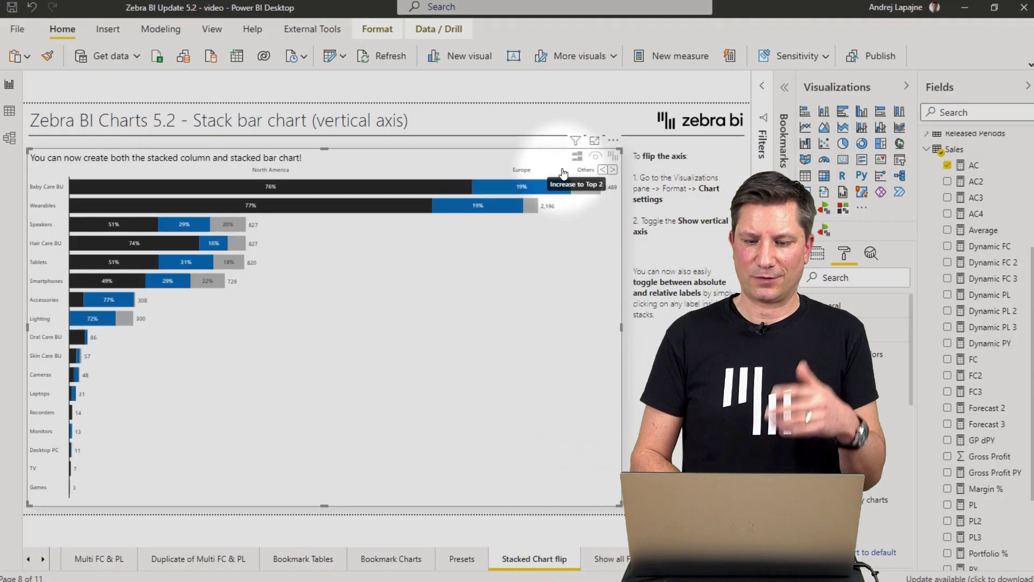
{"action": "left_click", "coordinate": [613, 171]}
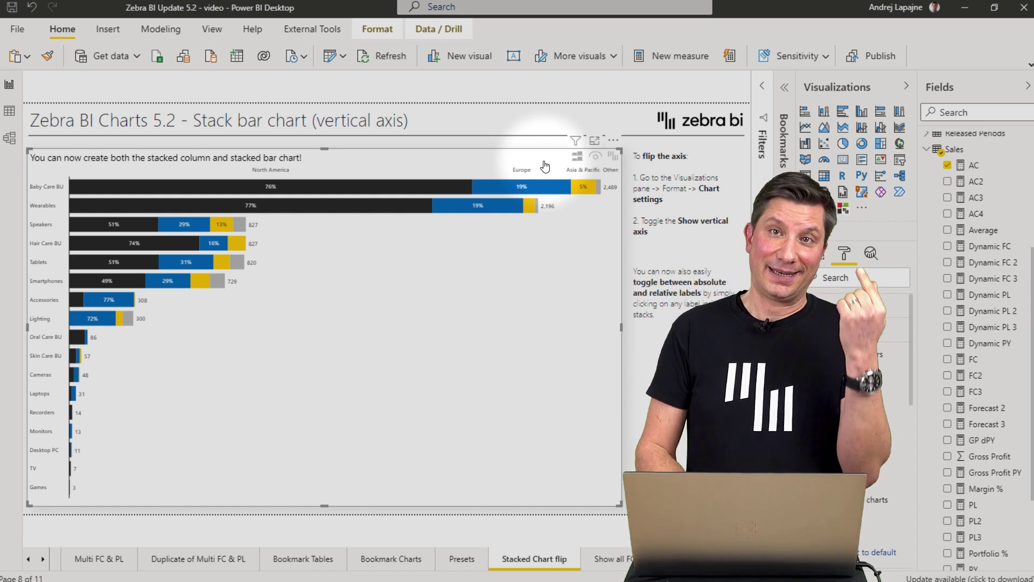
{"action": "left_click", "coordinate": [577, 159]}
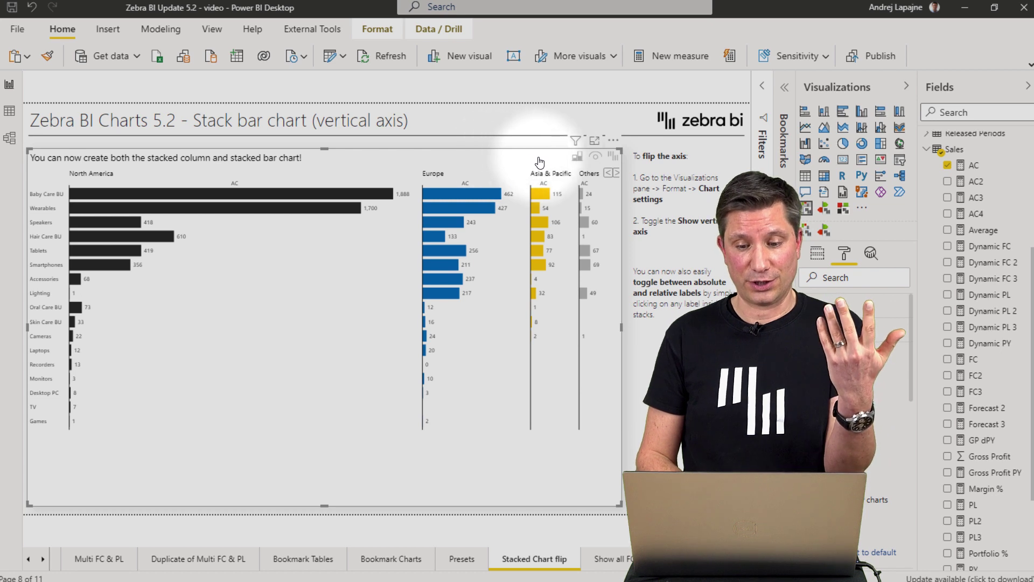
{"action": "left_click", "coordinate": [576, 159]}
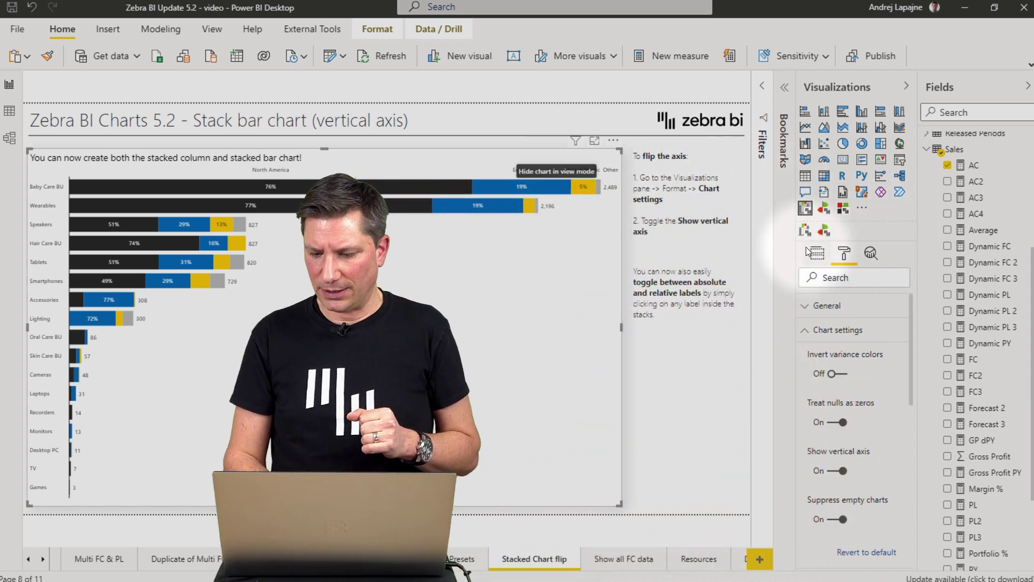
- Add the PL measure as the chart's Plan value and show the chart as small multiples
{"action": "left_click", "coordinate": [817, 253]}
{"action": "scroll", "coordinate": [1017, 408], "scroll_direction": "down", "scroll_amount": 3}
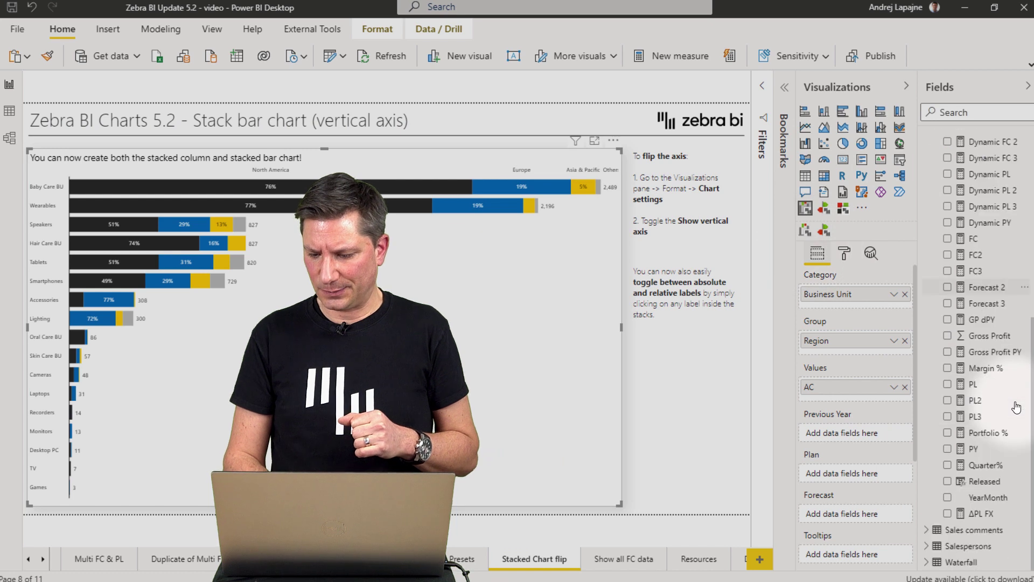
{"action": "left_click_drag", "start_coordinate": [994, 391], "coordinate": [875, 480]}
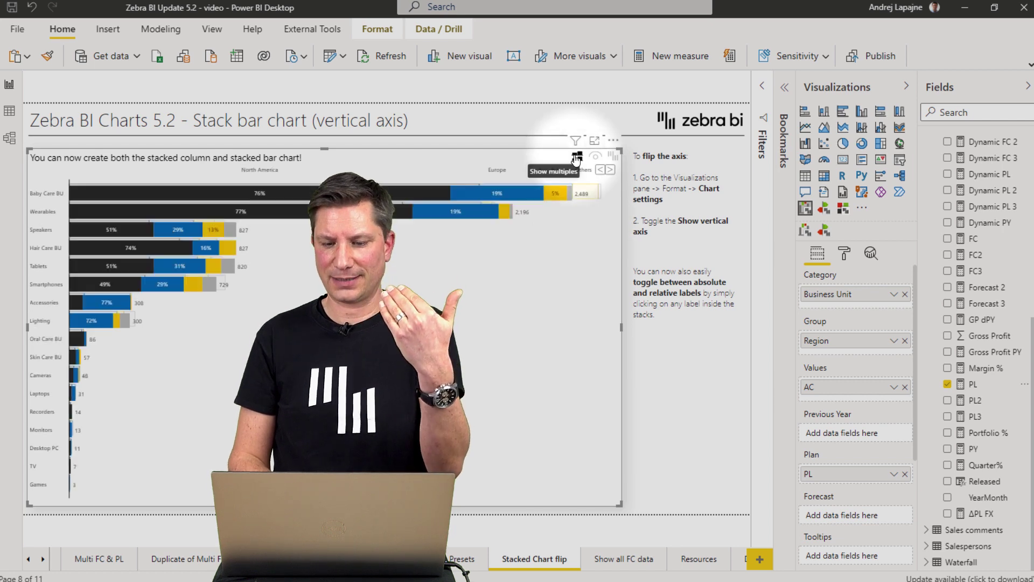
{"action": "left_click", "coordinate": [577, 157]}
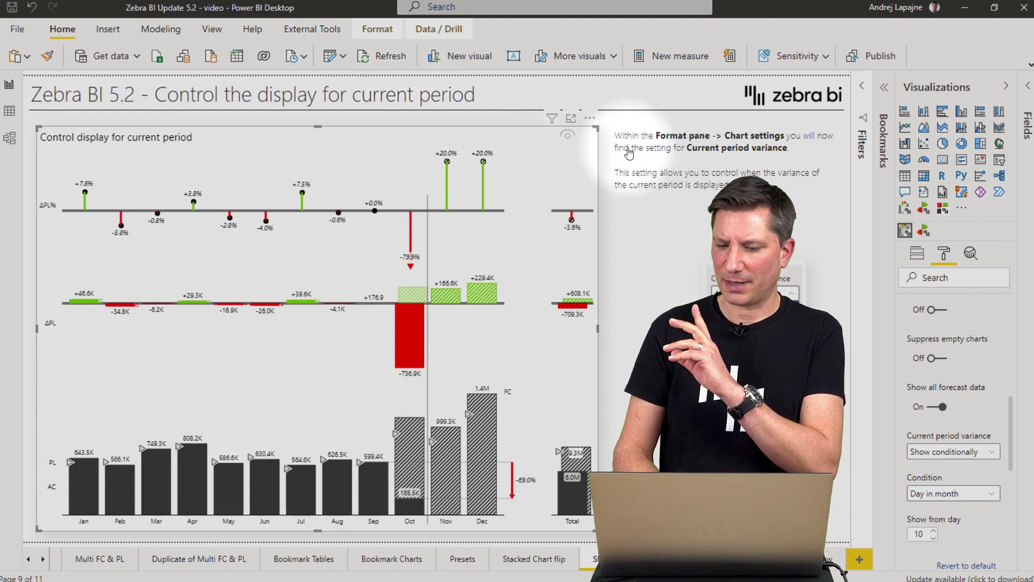
- On the current-period chart, turn Show all forecast data off and back on, and examine October's forecast and plan variance columns
{"action": "scroll", "coordinate": [981, 351], "scroll_direction": "up", "scroll_amount": 3}
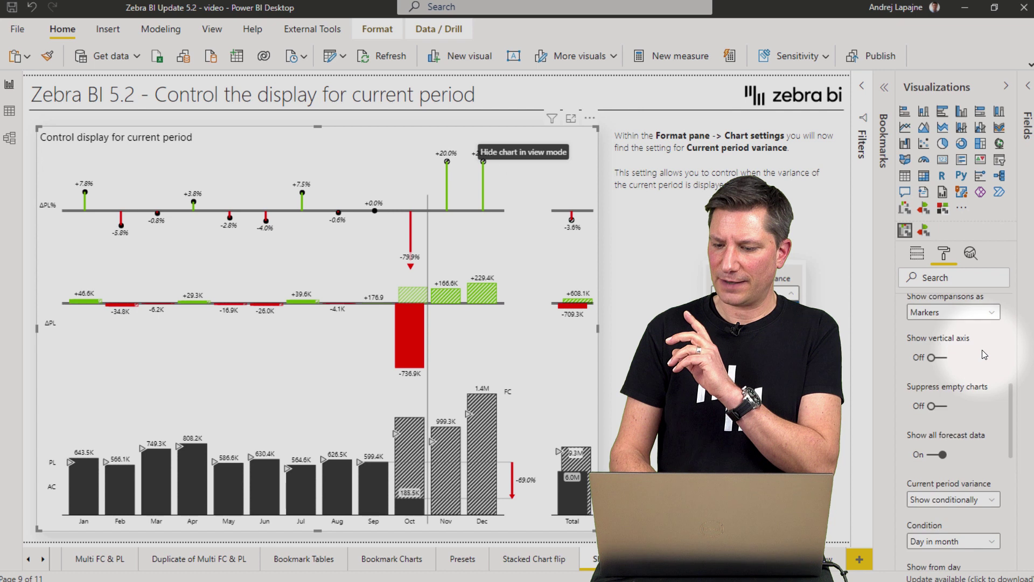
{"action": "scroll", "coordinate": [982, 351], "scroll_direction": "up", "scroll_amount": 6}
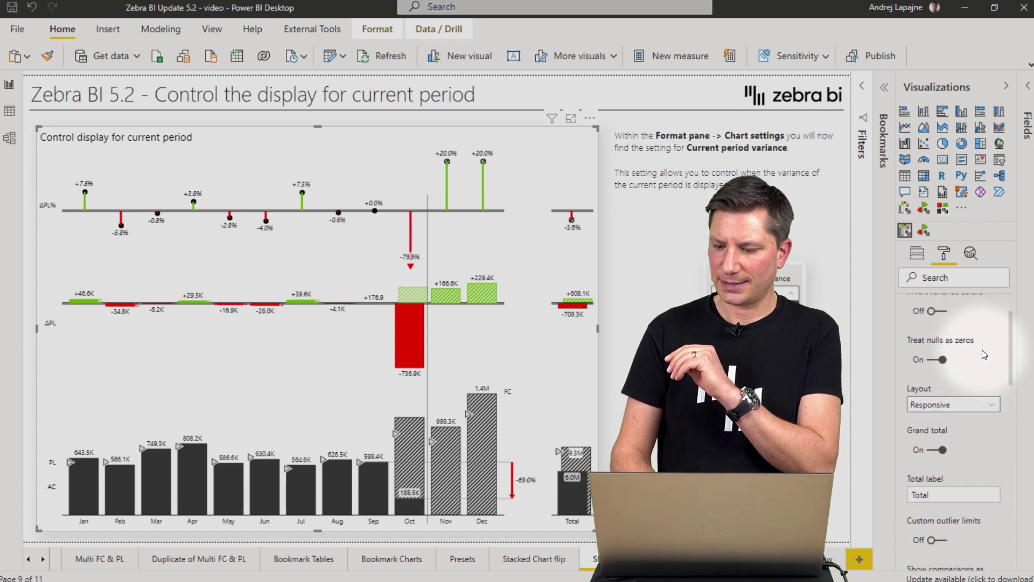
{"action": "scroll", "coordinate": [981, 350], "scroll_direction": "down", "scroll_amount": 5}
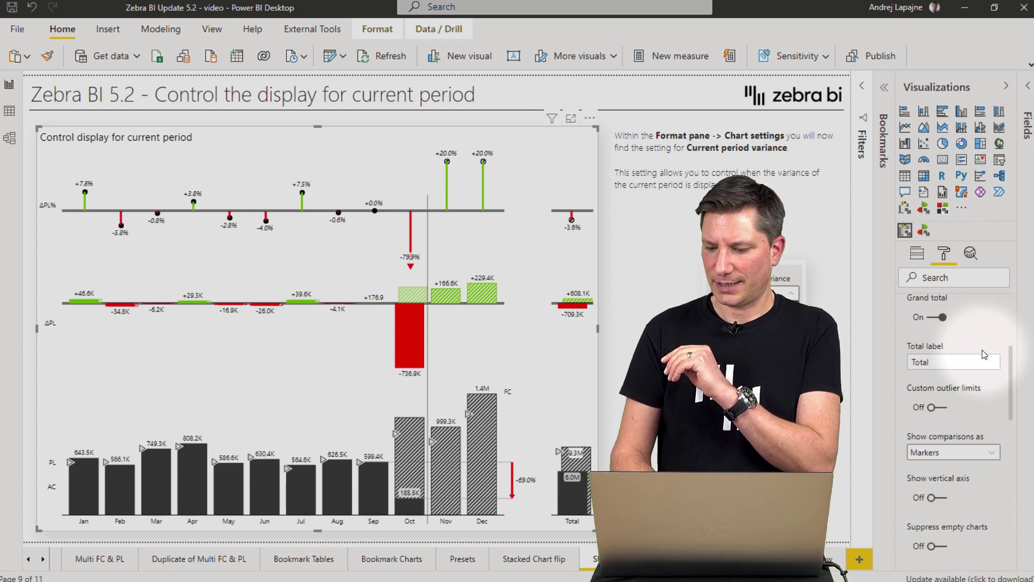
{"action": "scroll", "coordinate": [982, 350], "scroll_direction": "down", "scroll_amount": 3}
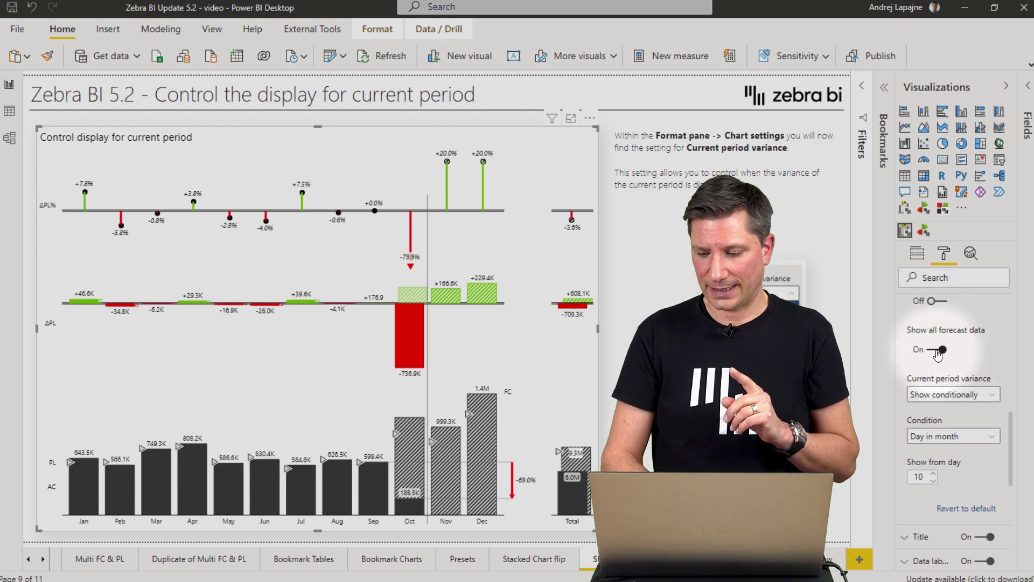
{"action": "left_click", "coordinate": [936, 351]}
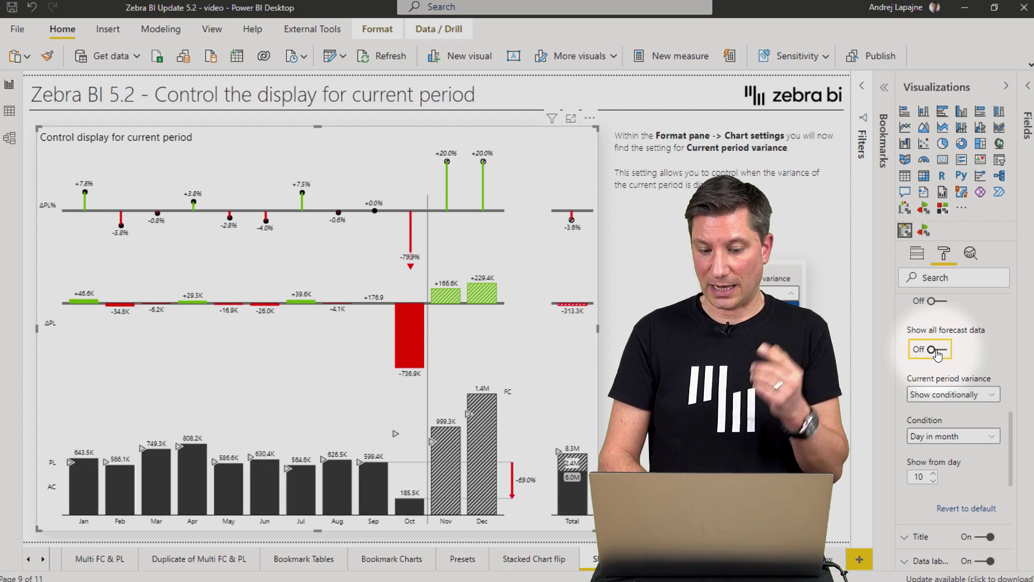
{"action": "left_click", "coordinate": [936, 351]}
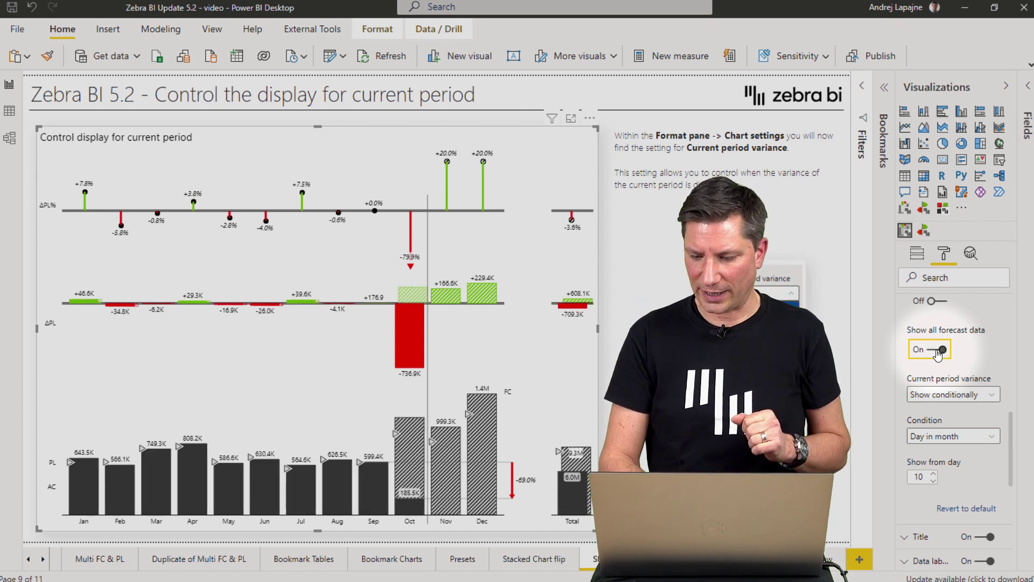
{"action": "mouse_move", "coordinate": [415, 466]}
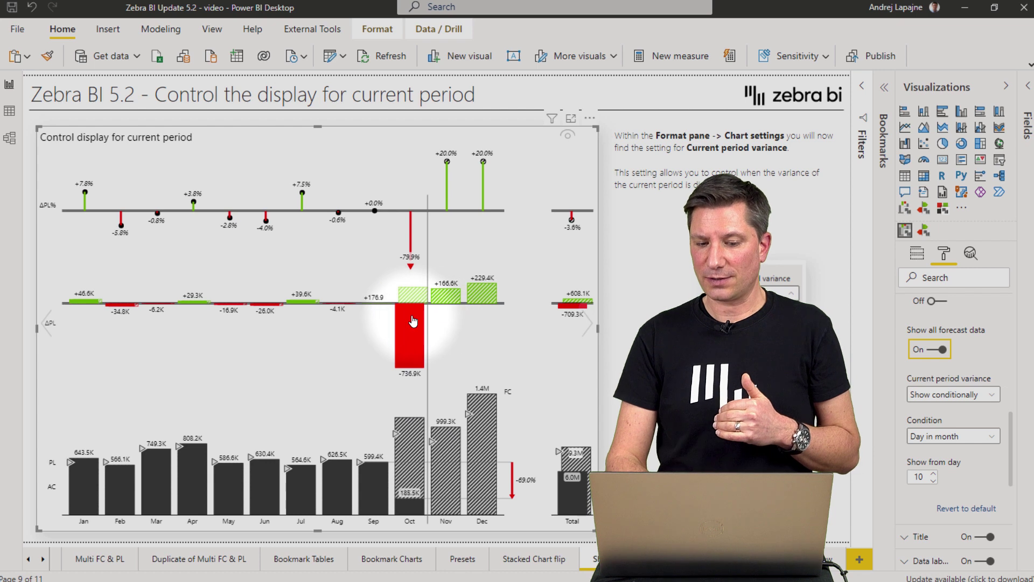
{"action": "mouse_move", "coordinate": [414, 321]}
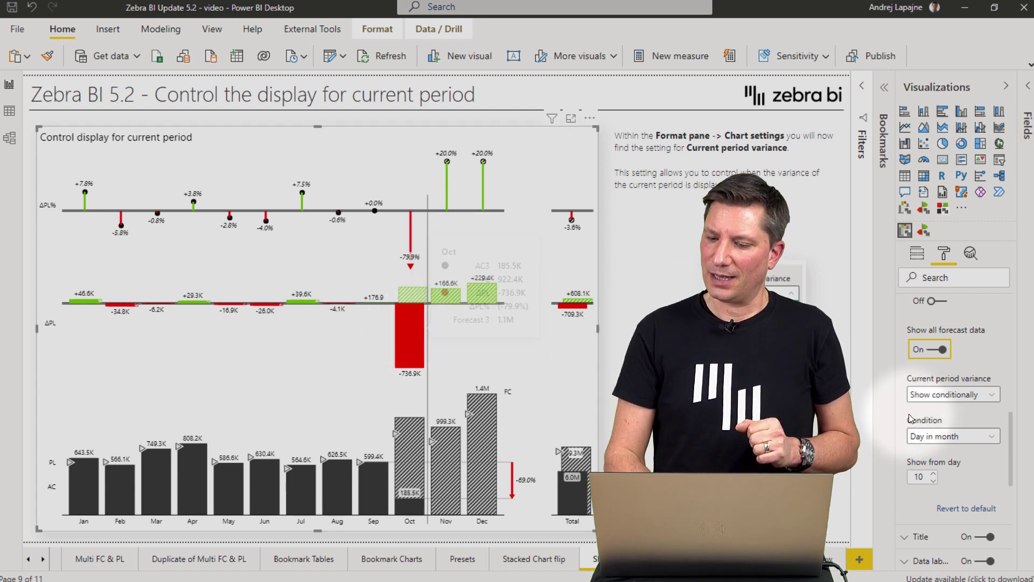
- Try the chart's current period variance setting as Always show and as Hide until closed
{"action": "scroll", "coordinate": [960, 413], "scroll_direction": "down", "scroll_amount": 2}
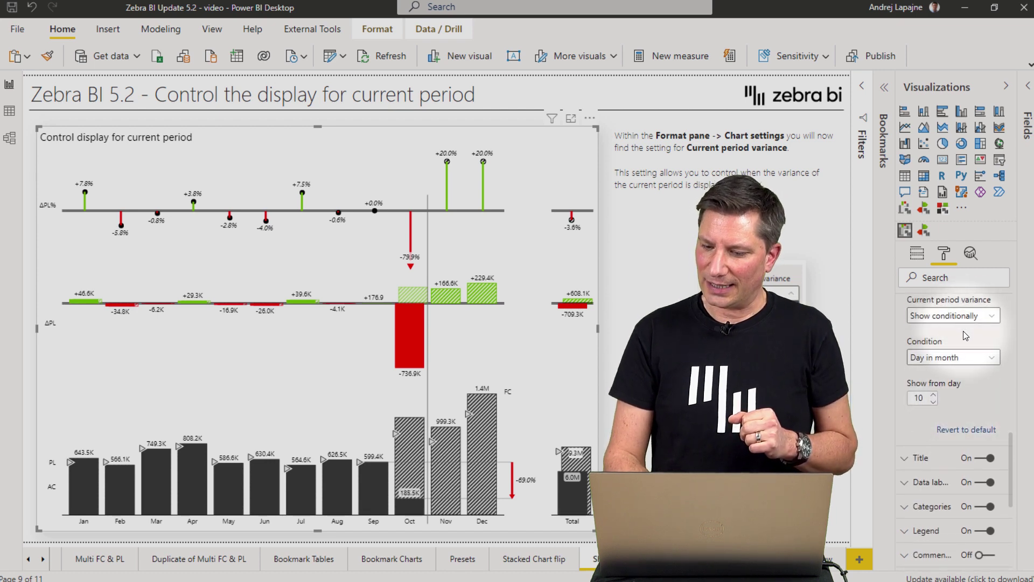
{"action": "scroll", "coordinate": [963, 331], "scroll_direction": "up", "scroll_amount": 1}
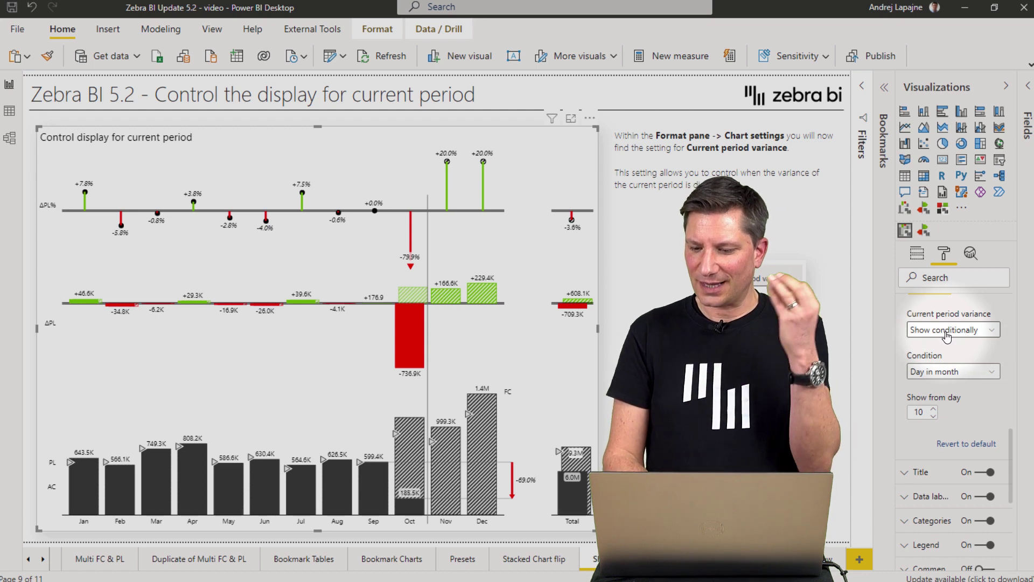
{"action": "left_click", "coordinate": [947, 335]}
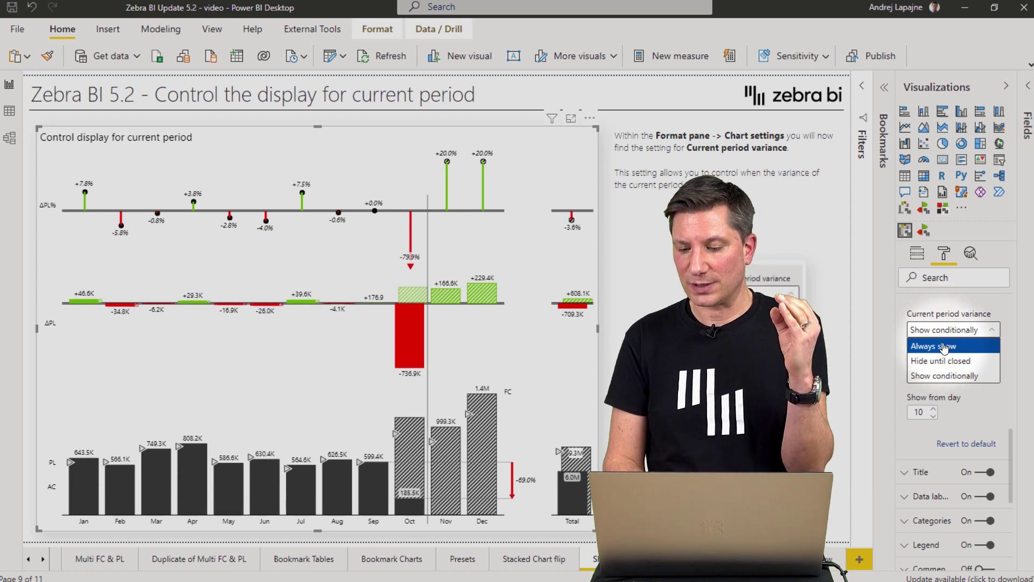
{"action": "left_click", "coordinate": [945, 346]}
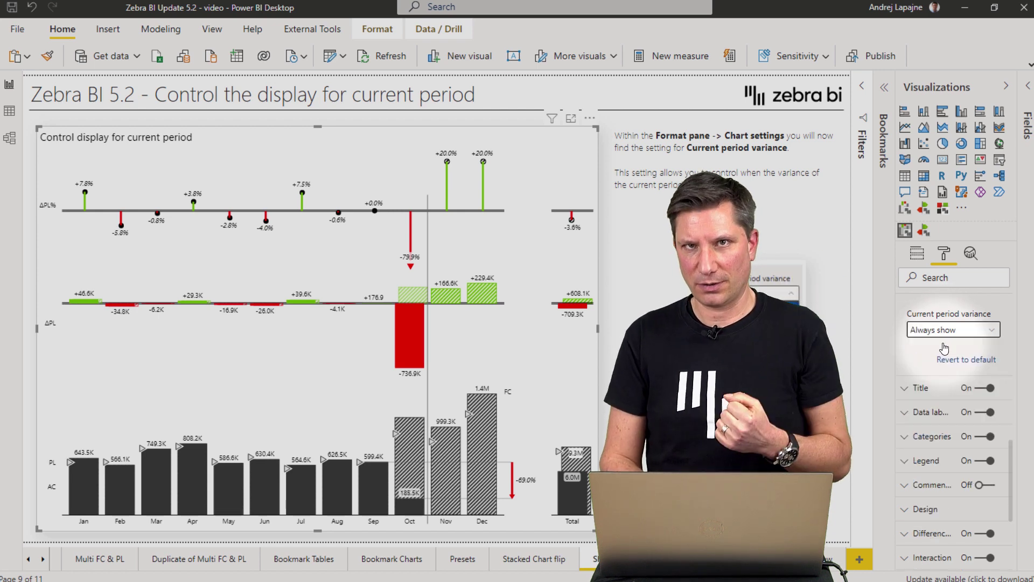
{"action": "left_click", "coordinate": [943, 331]}
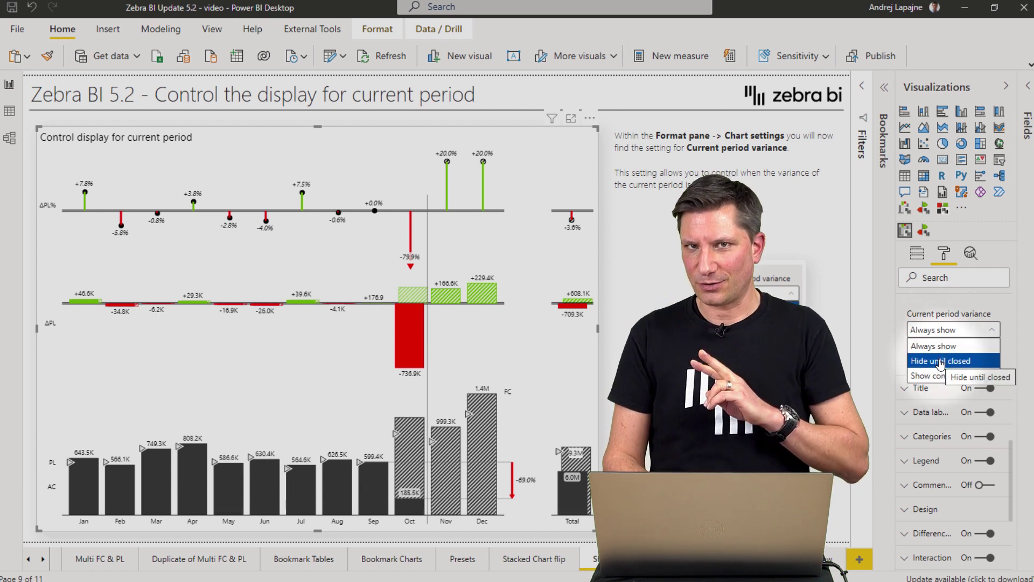
{"action": "left_click", "coordinate": [940, 361]}
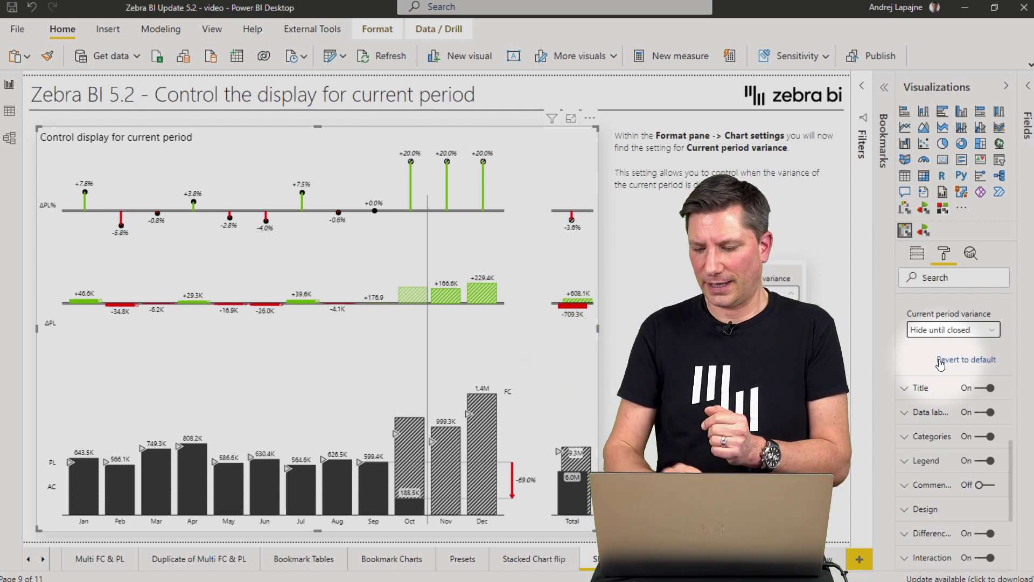
- Set the current period variance to Show conditionally, with variances shown from day 15 of the month
{"action": "left_click", "coordinate": [941, 331]}
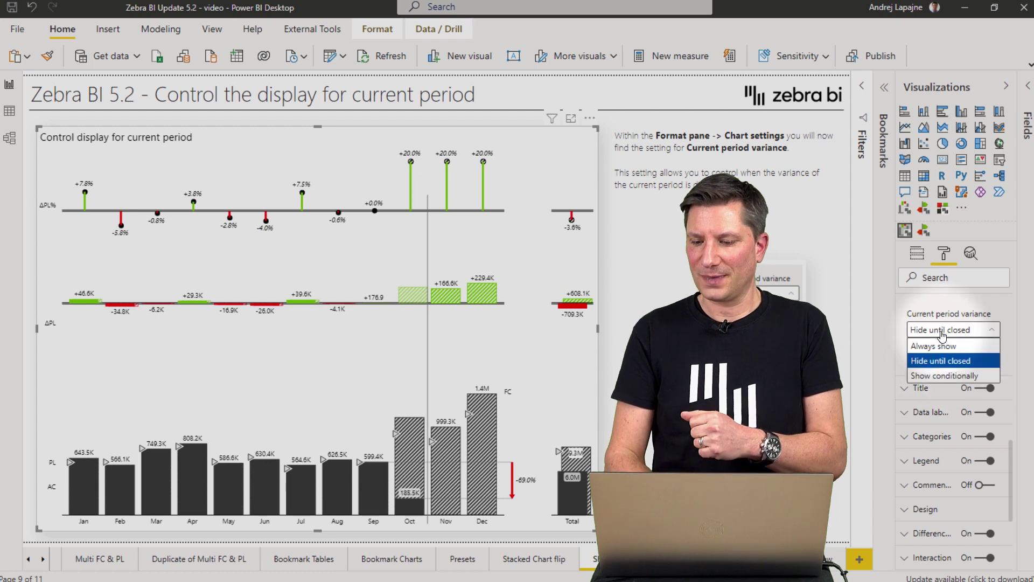
{"action": "left_click", "coordinate": [947, 375]}
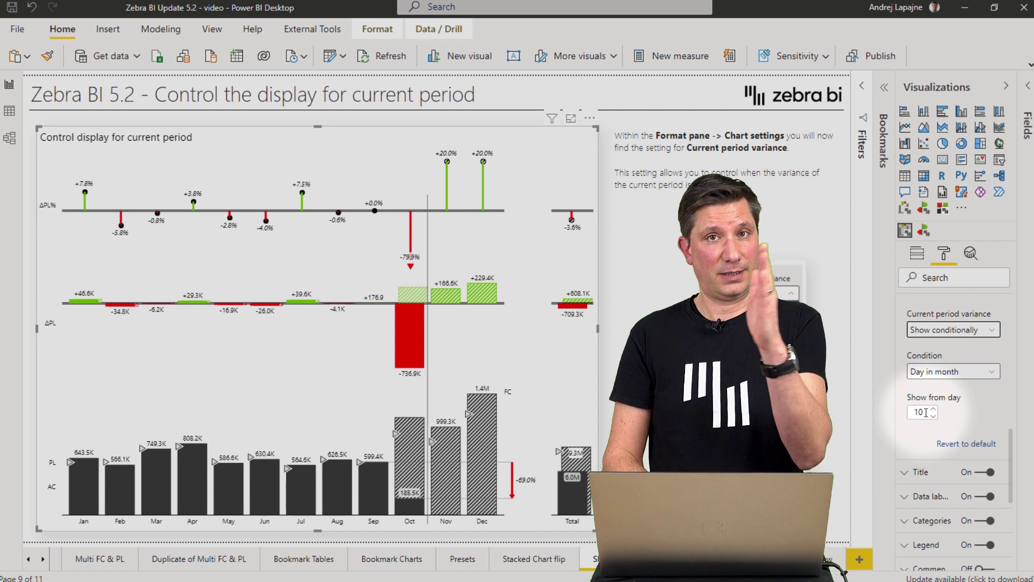
{"action": "left_click", "coordinate": [934, 409]}
{"action": "left_click", "coordinate": [934, 408]}
{"action": "left_click", "coordinate": [933, 409]}
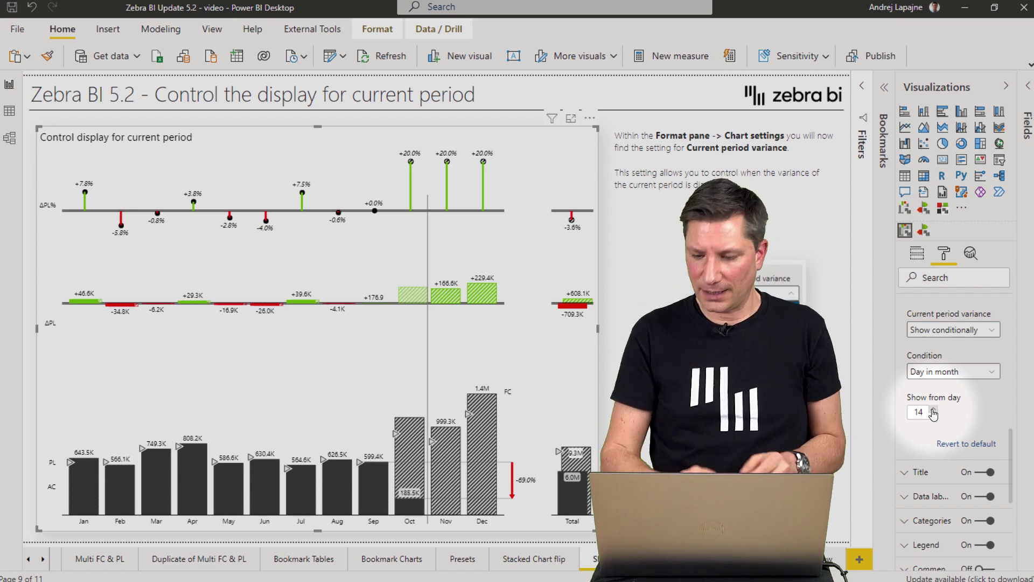
{"action": "left_click", "coordinate": [934, 410]}
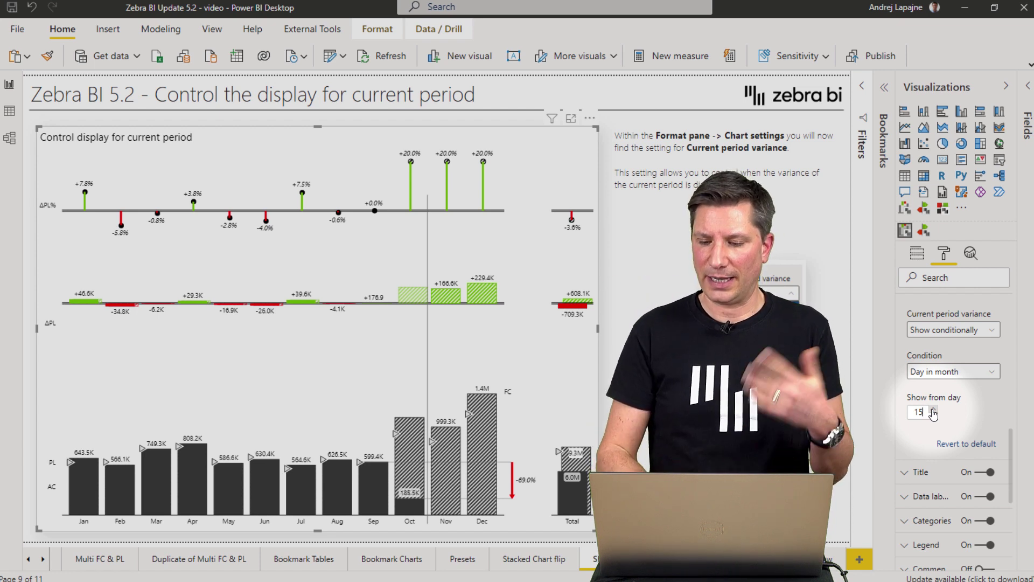
- Change the condition for showing the current period variance to Day in week
{"action": "left_click", "coordinate": [968, 377]}
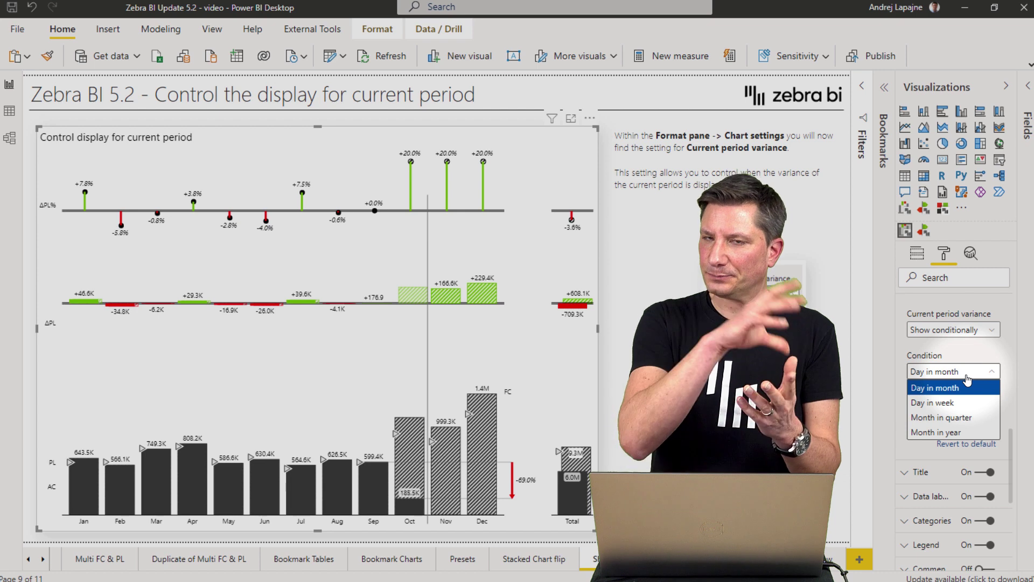
{"action": "left_click", "coordinate": [937, 404]}
{"action": "scroll", "coordinate": [938, 405], "scroll_direction": "down", "scroll_amount": 11}
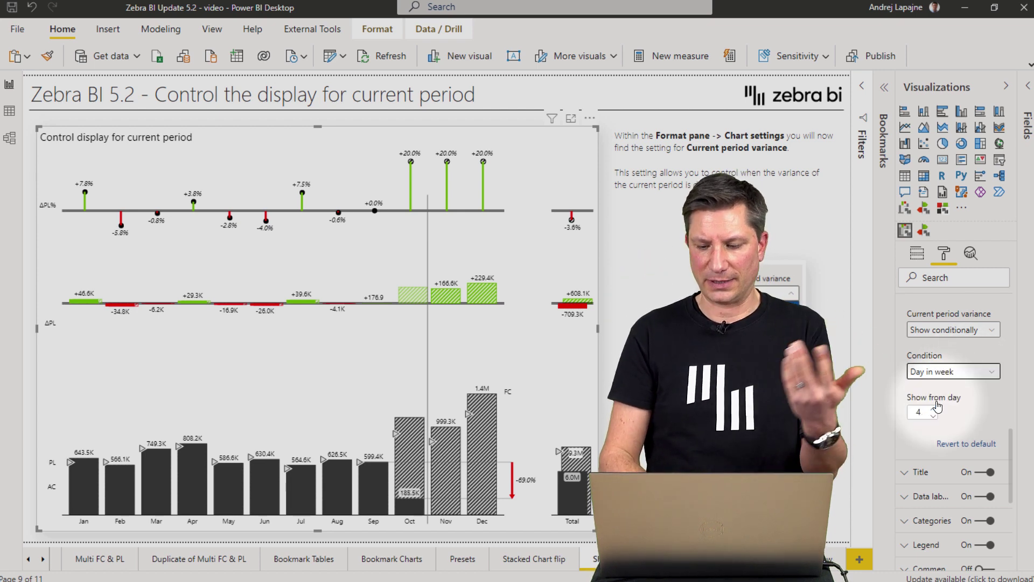